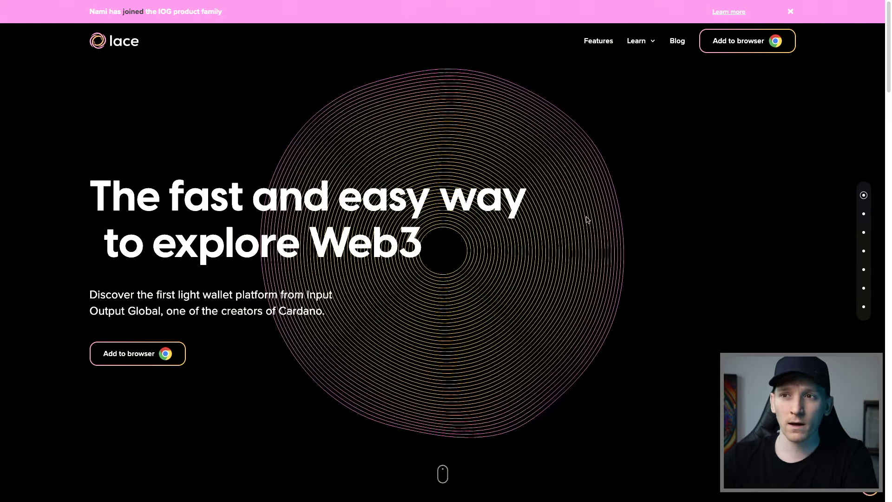
Step: Install the Lace wallet extension in Chrome from the Chrome Web Store
left_click(742, 49)
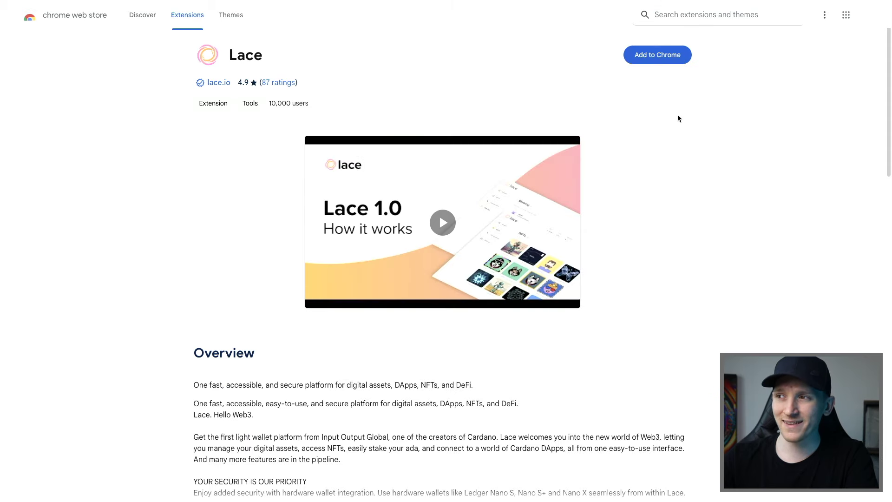
left_click(657, 56)
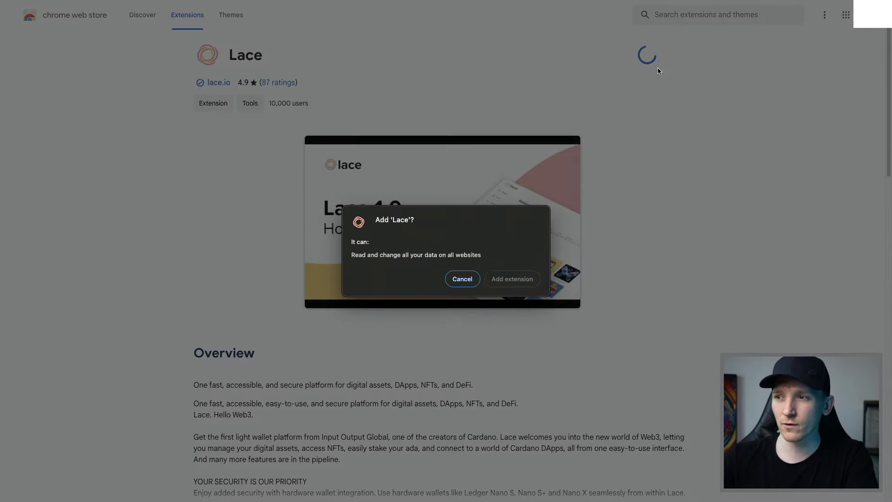
left_click(533, 279)
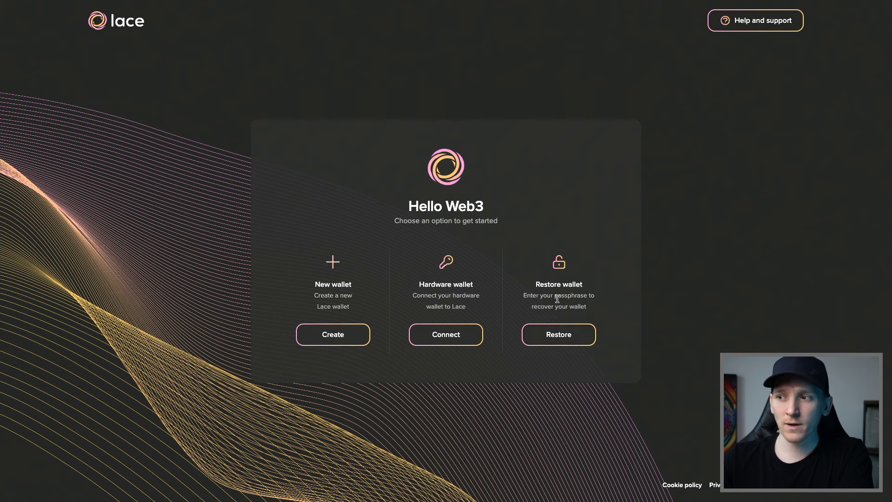
Step: Start restoring an existing wallet, accepting the Lace Terms of Use and skipping analytics sharing
left_click(559, 336)
left_click(505, 308)
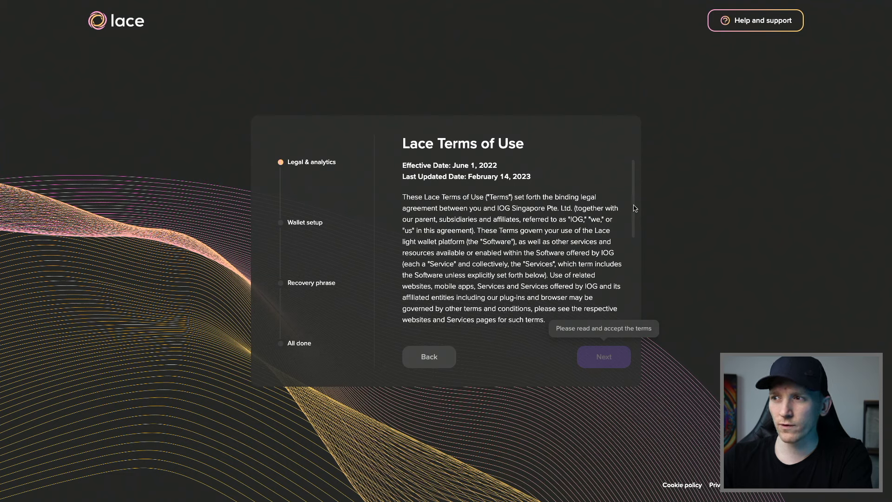
left_click_drag(636, 207, 645, 331)
left_click(407, 325)
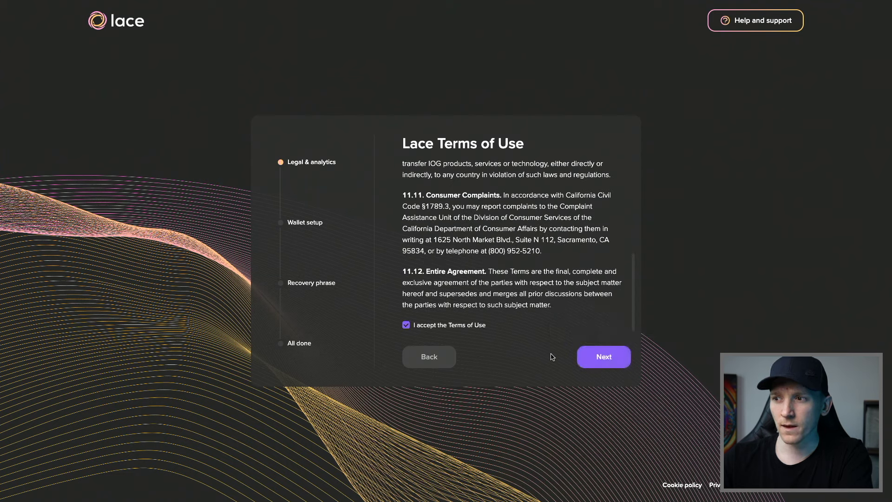
left_click(606, 359)
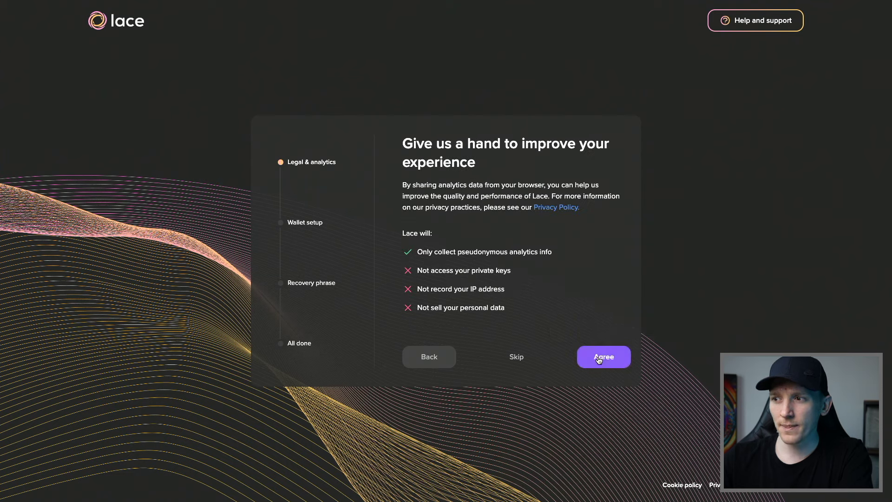
left_click(521, 356)
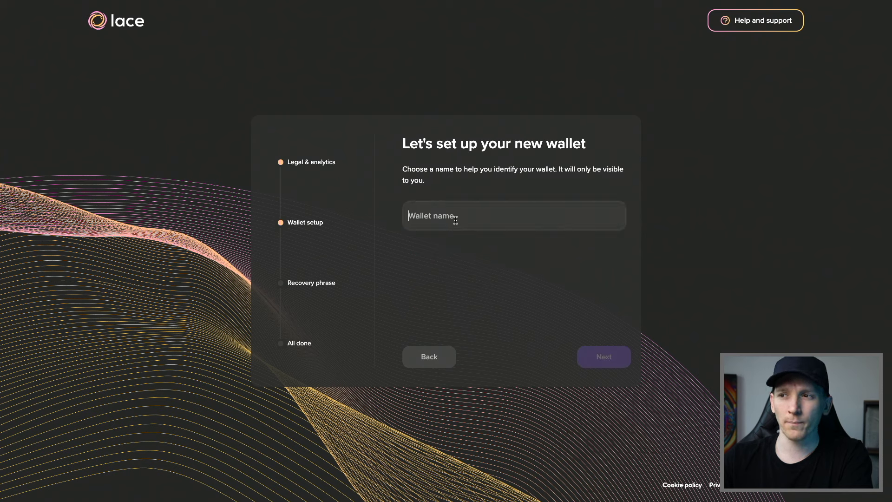
Step: Enter a wallet name, enter and confirm the wallet password, and proceed with the 24-word passphrase length
type("James")
left_click(608, 357)
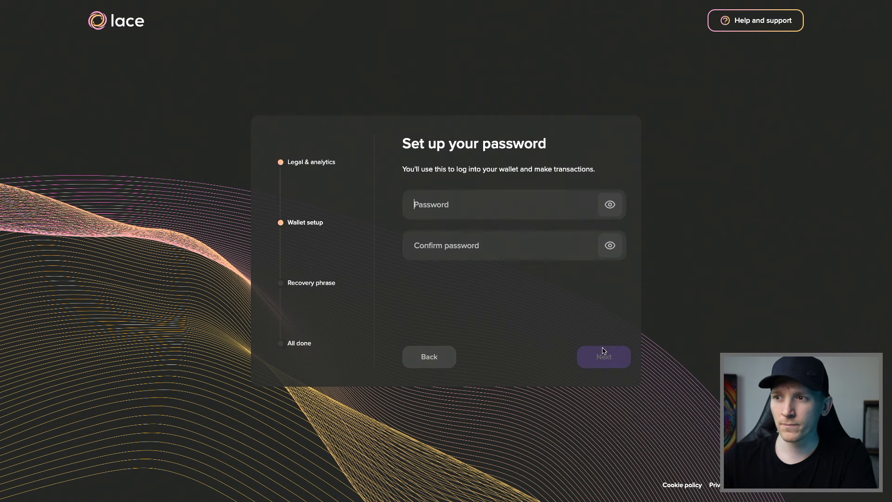
left_click(458, 206)
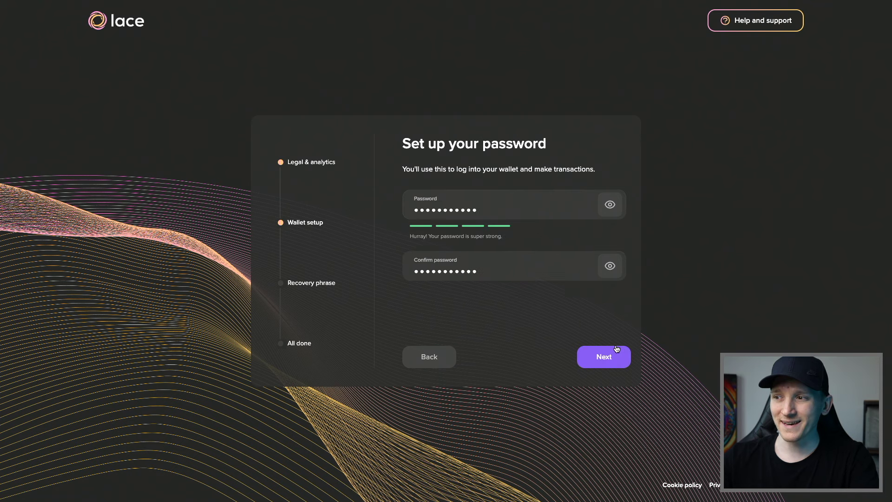
left_click(604, 357)
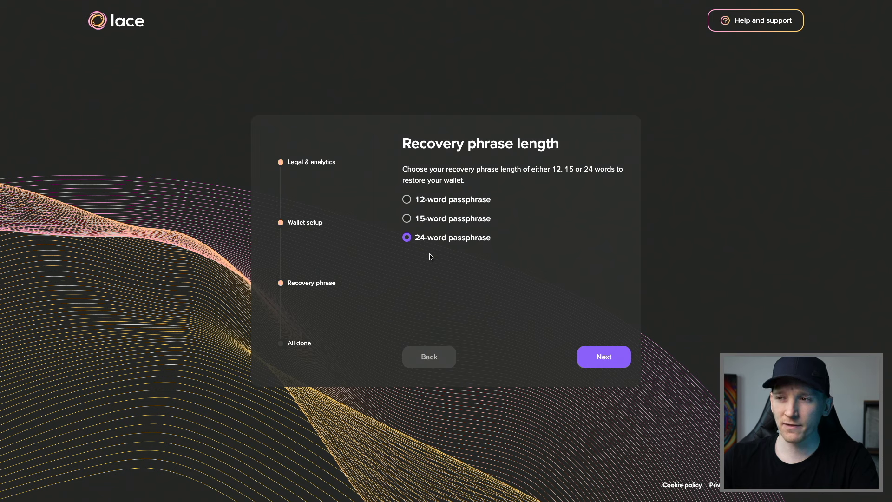
left_click(605, 363)
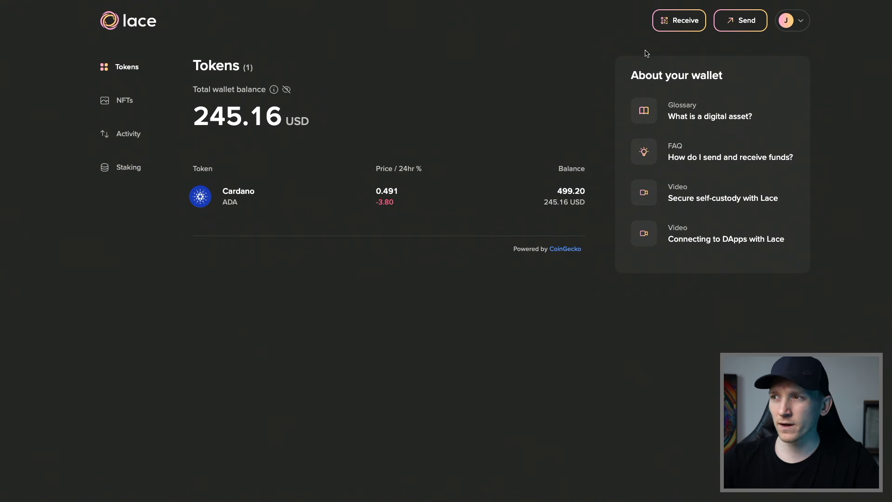
Step: Open the wallet's receive details, copy the wallet address and close the details
left_click(678, 21)
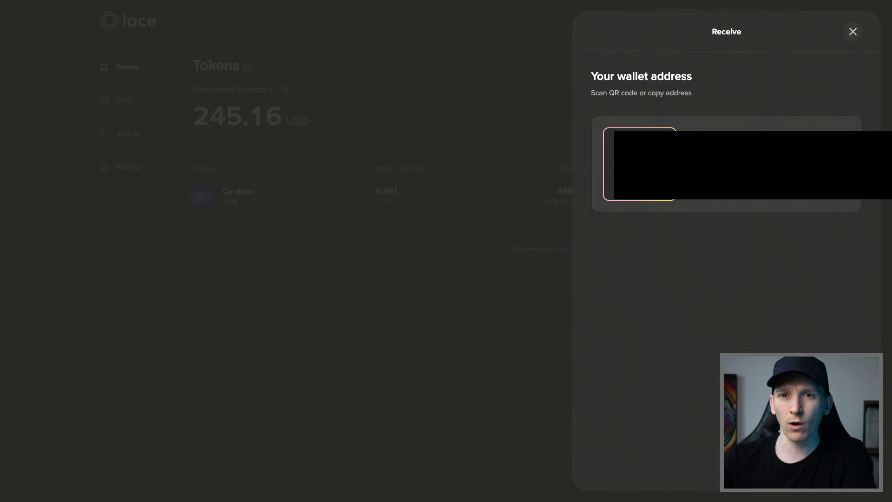
left_click(846, 198)
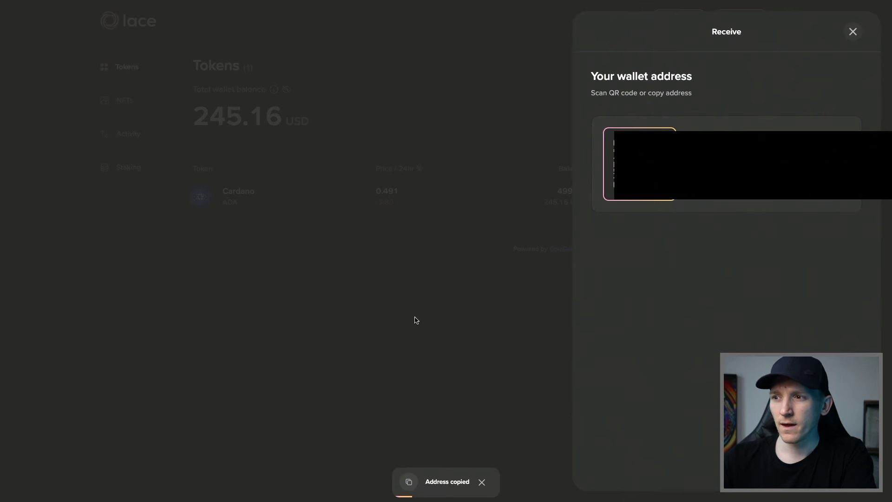
left_click(479, 324)
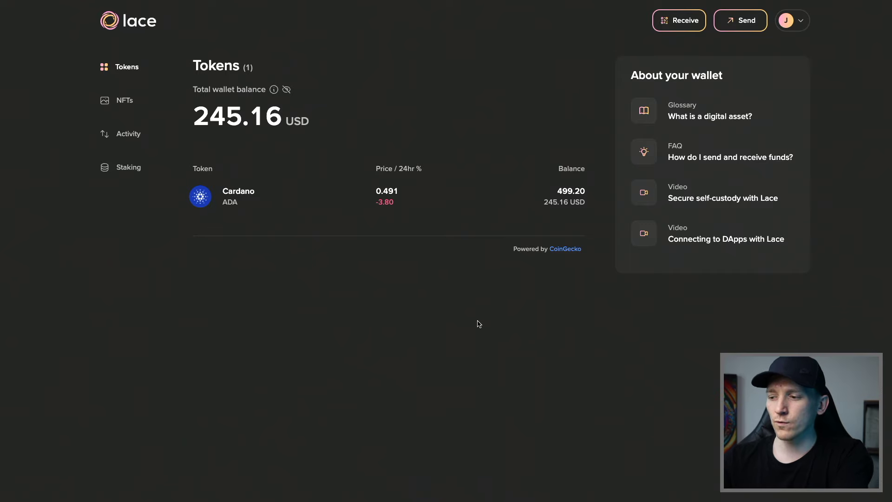
Step: Switch to Binance's ADA withdrawal page, paste the copied wallet address as destination and select the ADA Cardano network
key("ctrl+Tab")
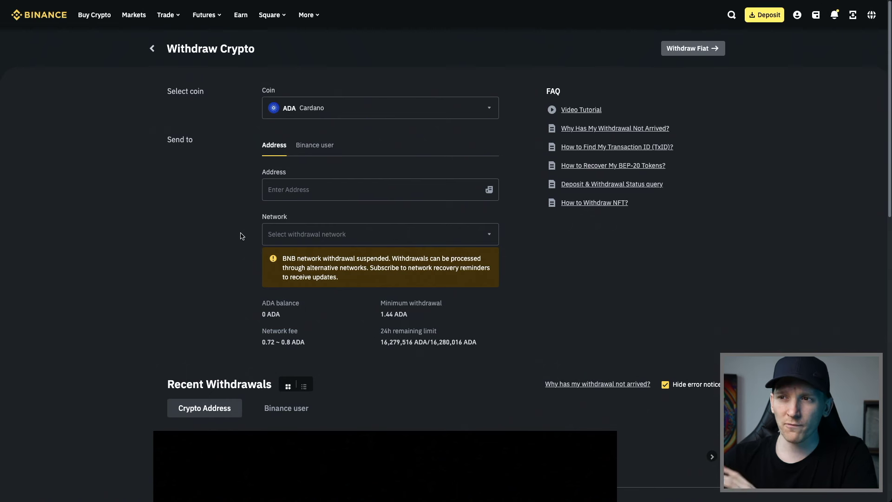
left_click(278, 195)
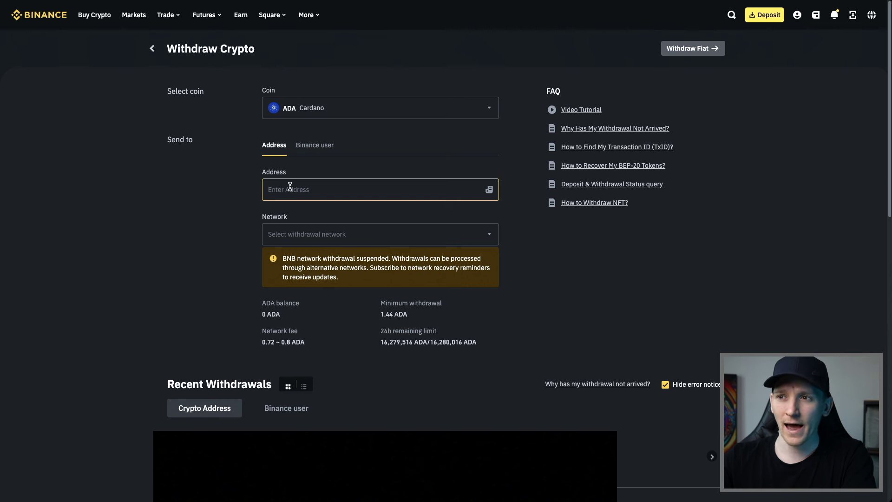
key("ctrl+v")
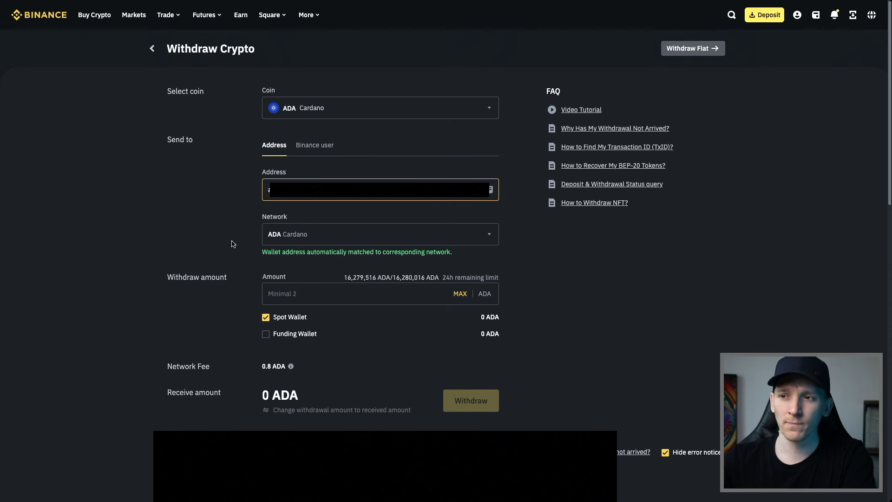
left_click(348, 237)
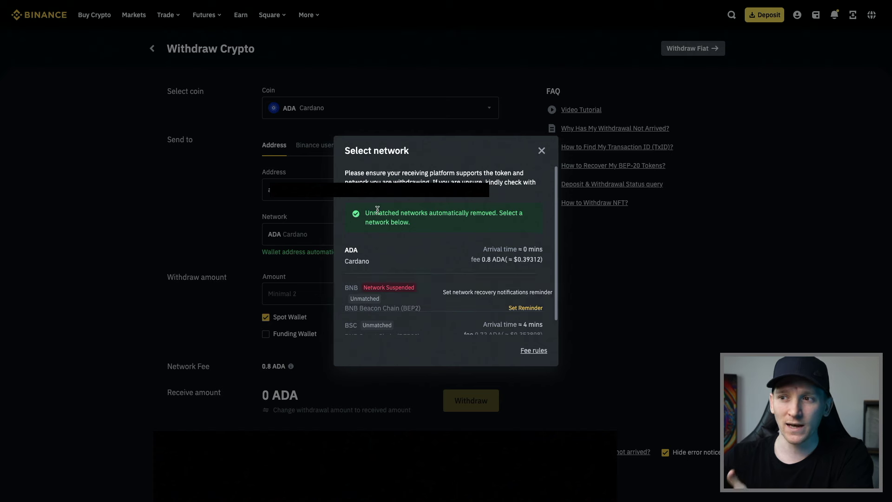
left_click(374, 253)
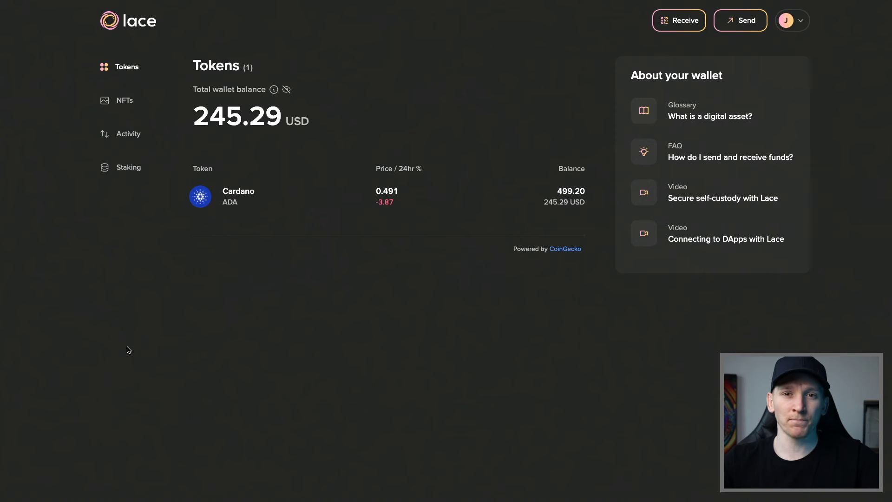
Step: In the Lace wallet, search the stake pools for "cardanians"
left_click(128, 168)
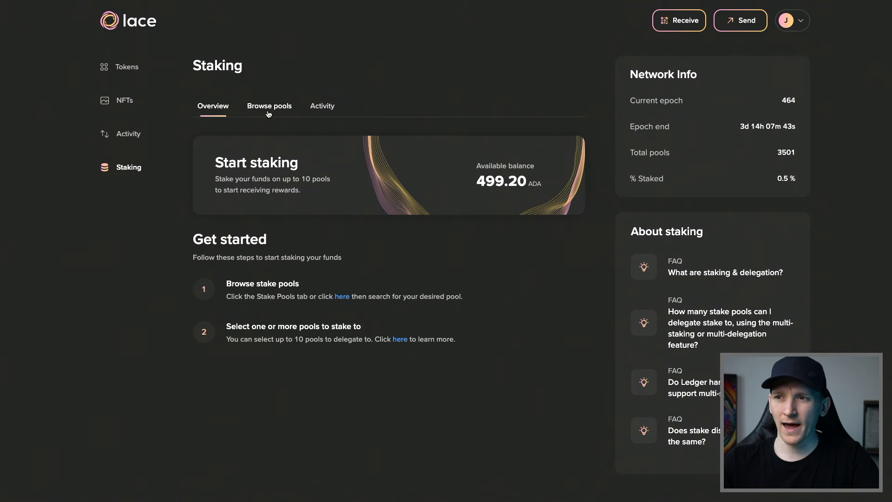
left_click(269, 106)
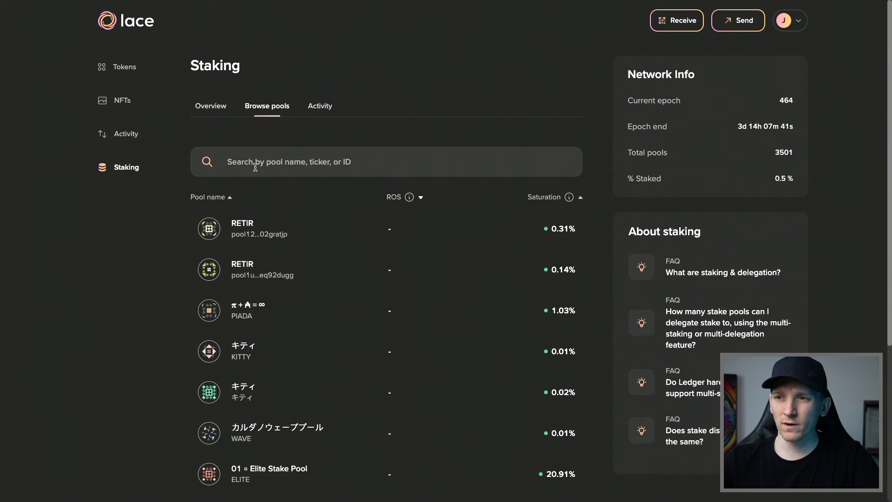
left_click(301, 165)
type("cardanians")
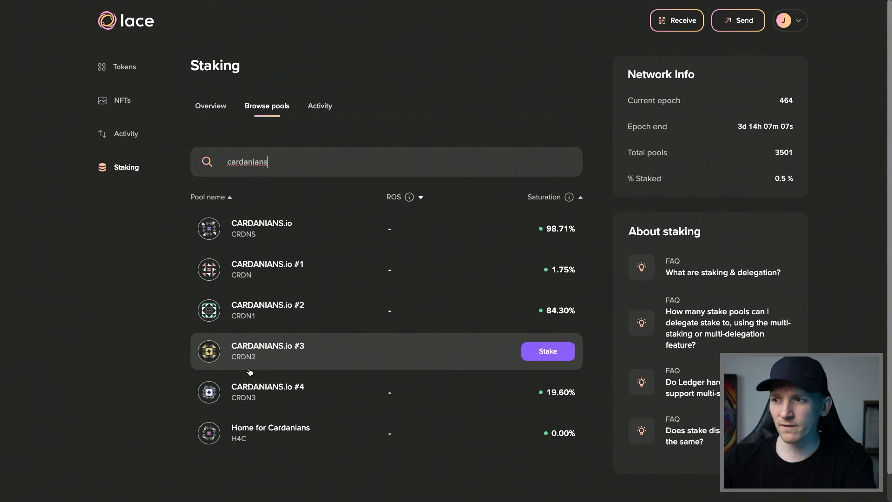
Step: Choose to stake all funds on the CARDANIANS.io #3 pool and accept the 100% ratio
left_click(272, 348)
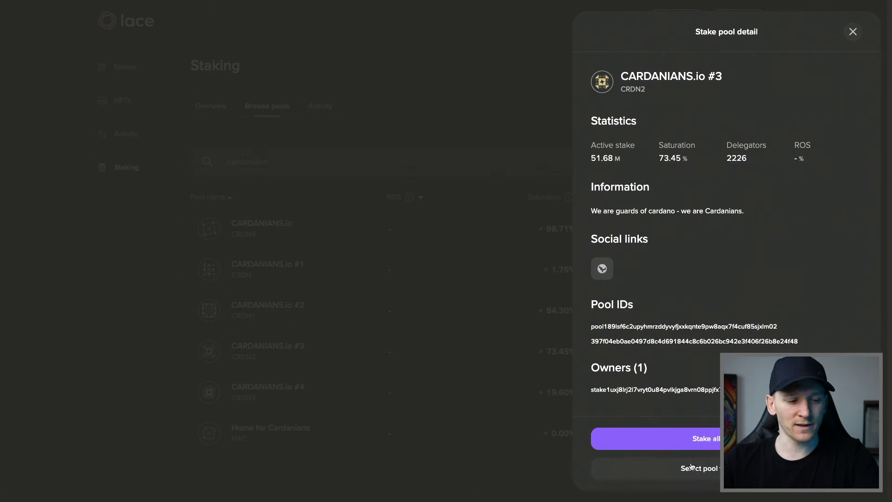
left_click(686, 442)
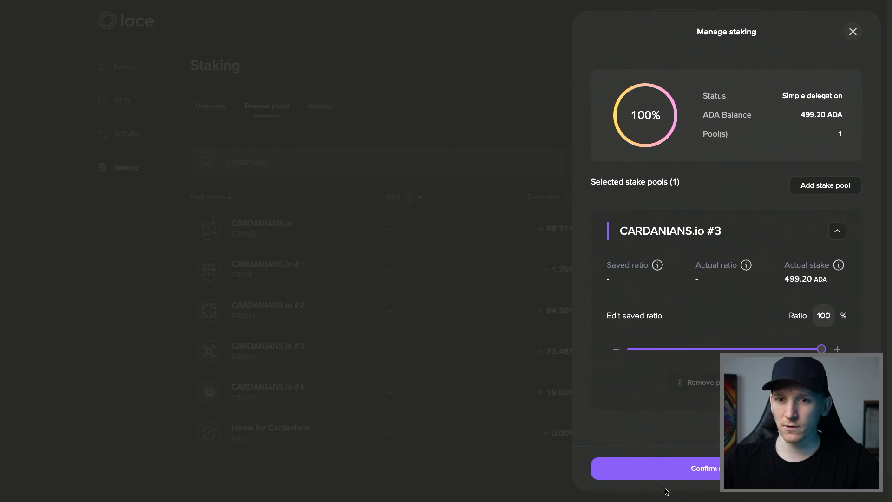
left_click(684, 473)
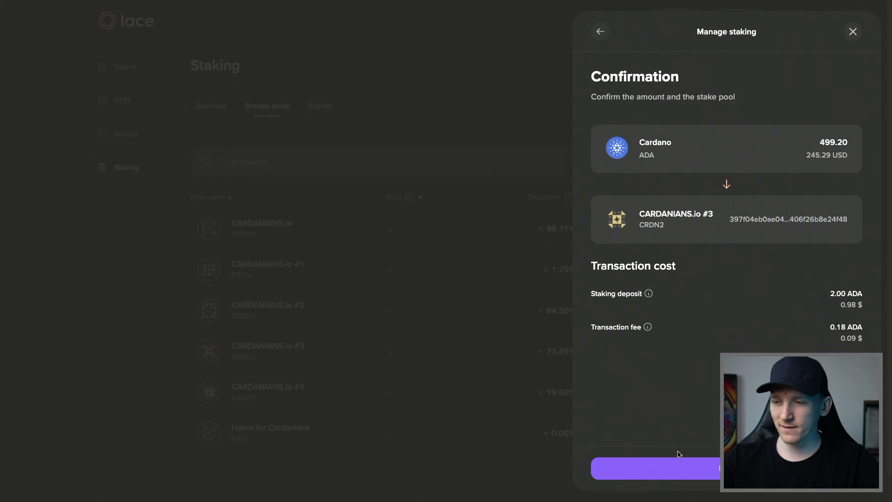
Step: Authorize the staking transaction with the wallet password and close the staking confirmation
left_click(701, 469)
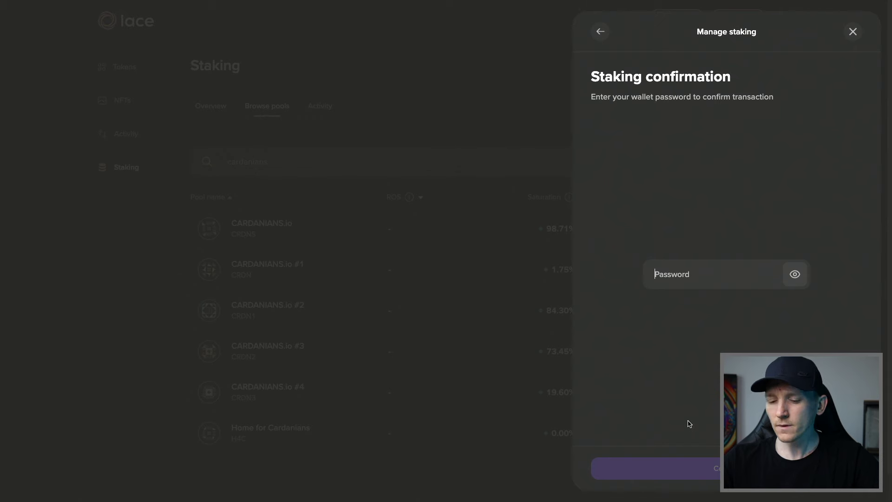
key("ctrl+v")
key("Return")
key("Return")
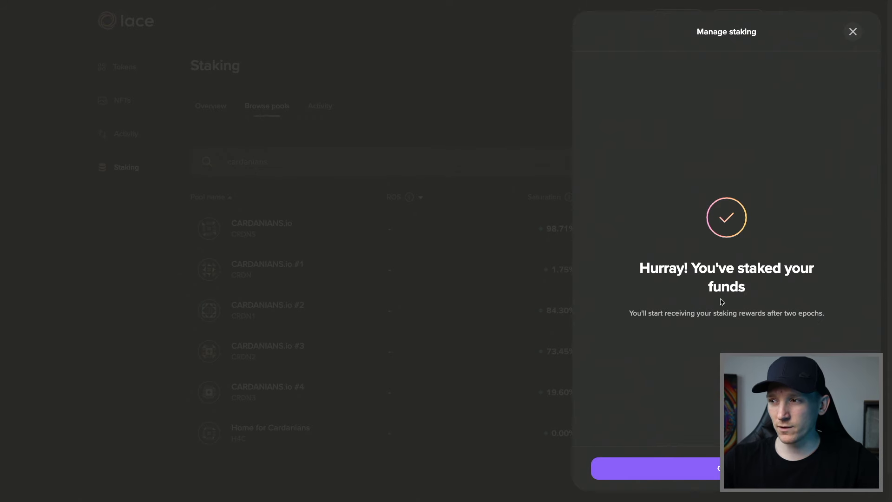
left_click(726, 468)
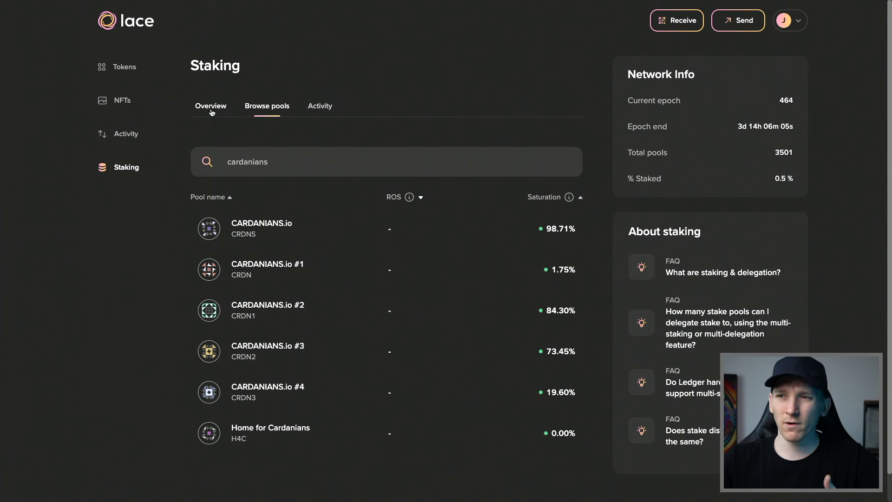
Step: Examine the staking overview for the delegated pool's total stake and rewards
left_click(214, 113)
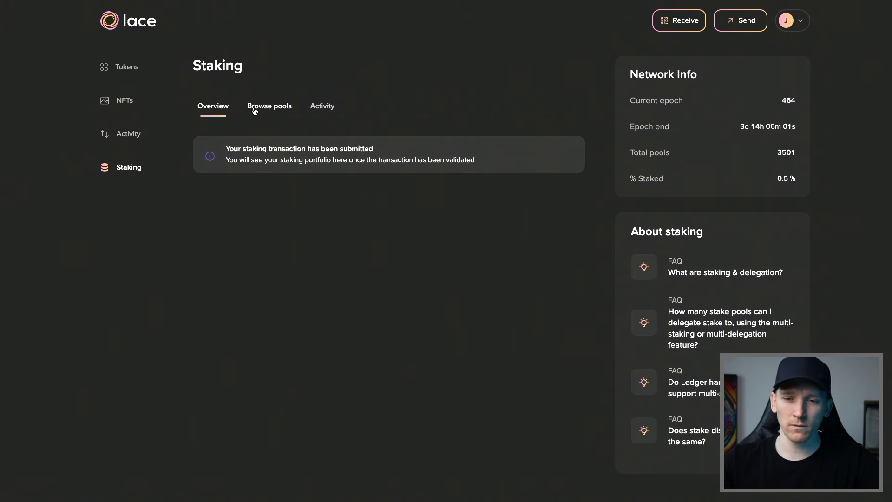
left_click(129, 172)
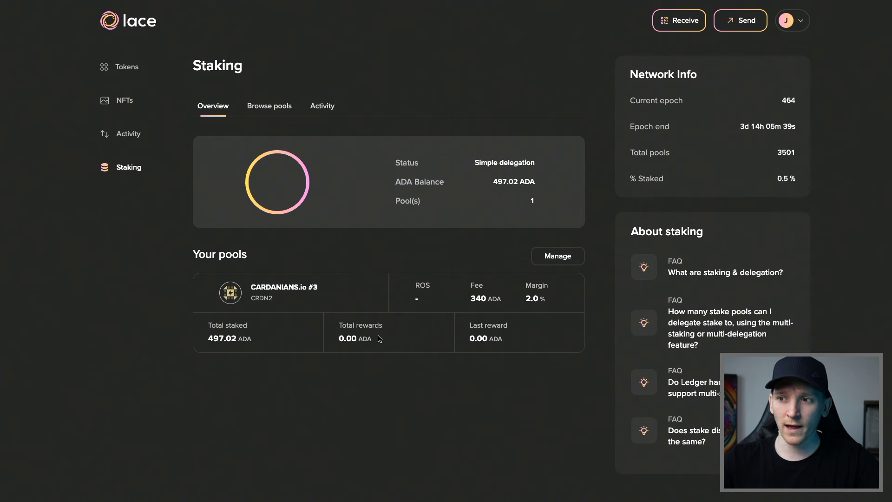
mouse_move(381, 342)
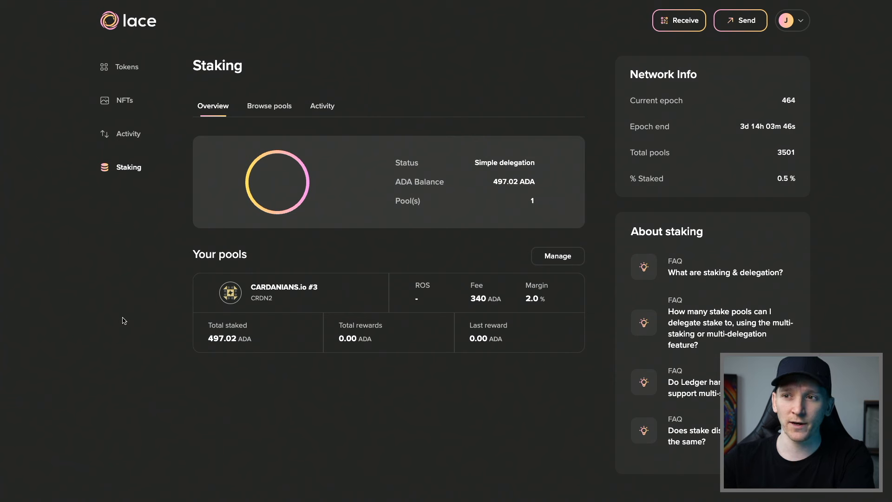
Step: Prepare a transfer of 150 ADA from the Lace wallet to the pasted recipient address and proceed to the transaction review
left_click(126, 67)
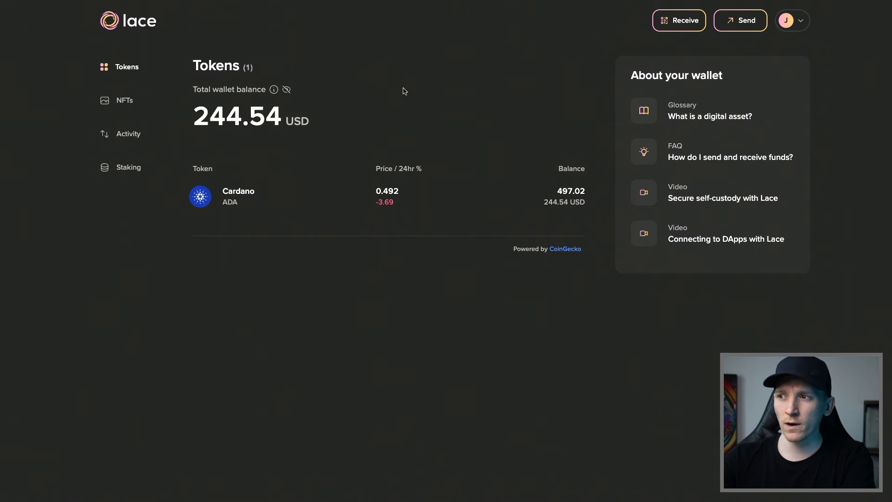
left_click(742, 21)
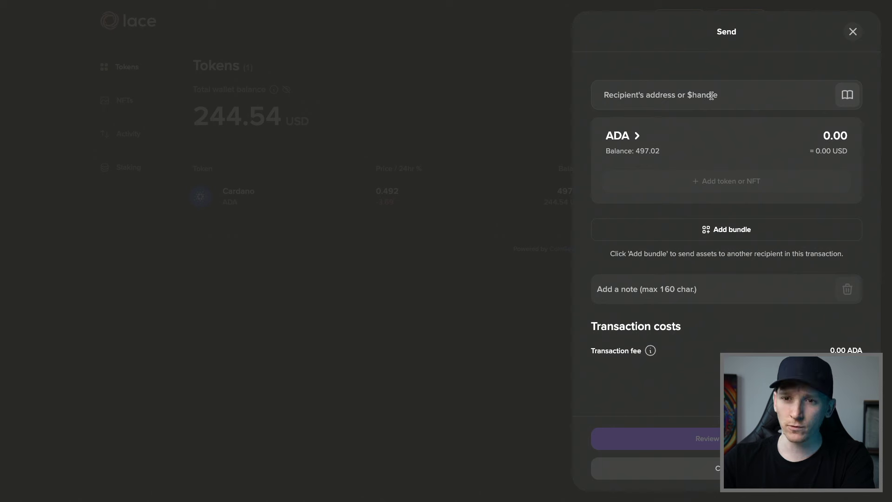
left_click(663, 96)
key("ctrl+v")
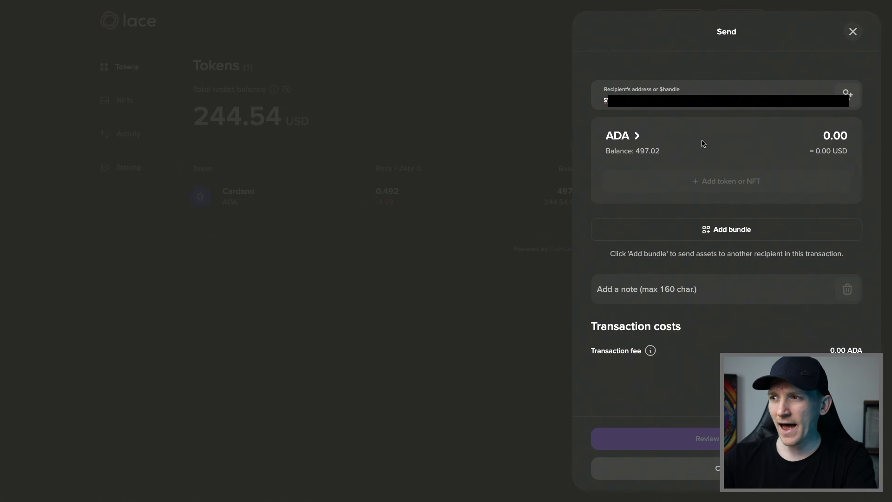
left_click(837, 131)
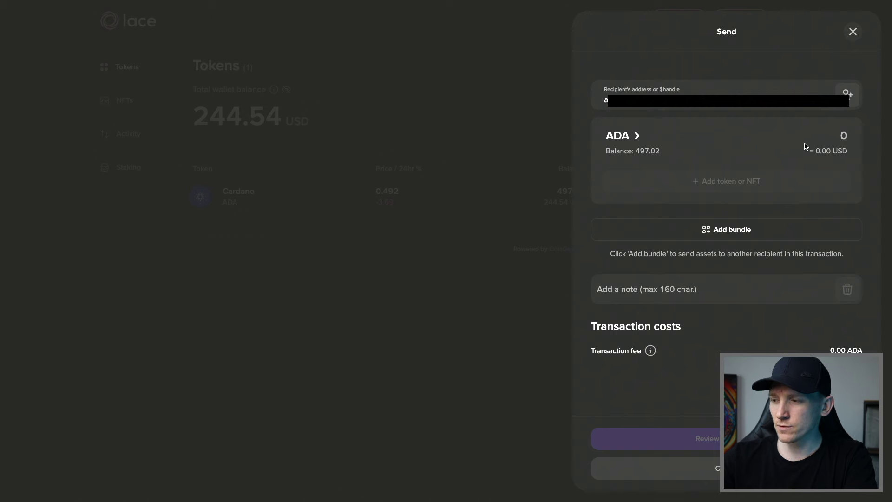
type("150")
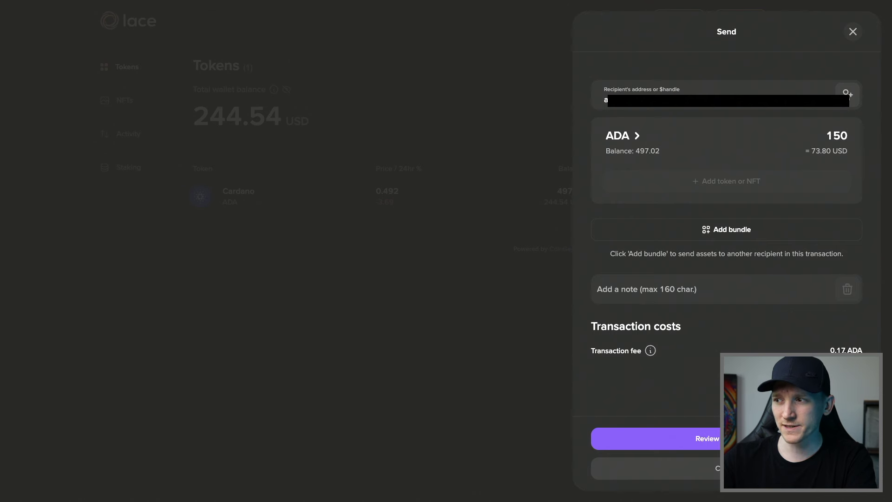
left_click(676, 442)
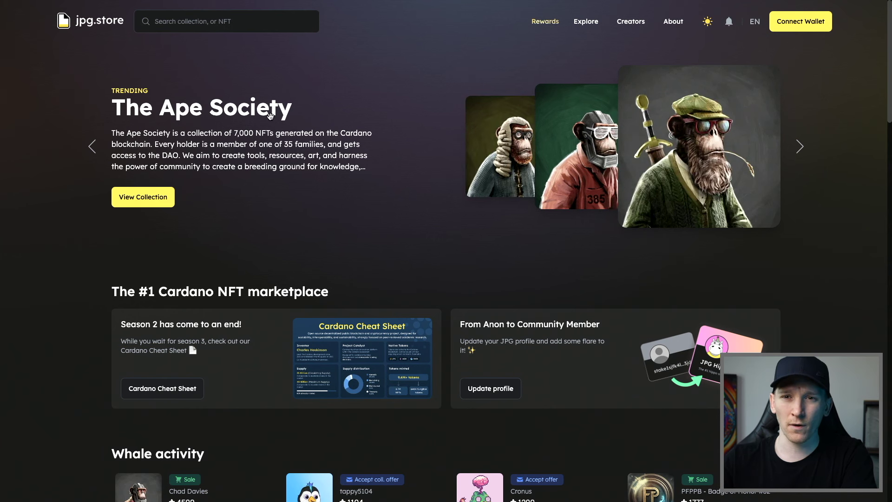
Step: On jpg.store, search the collections for "handle" and open the ADA Handle collection
left_click(205, 24)
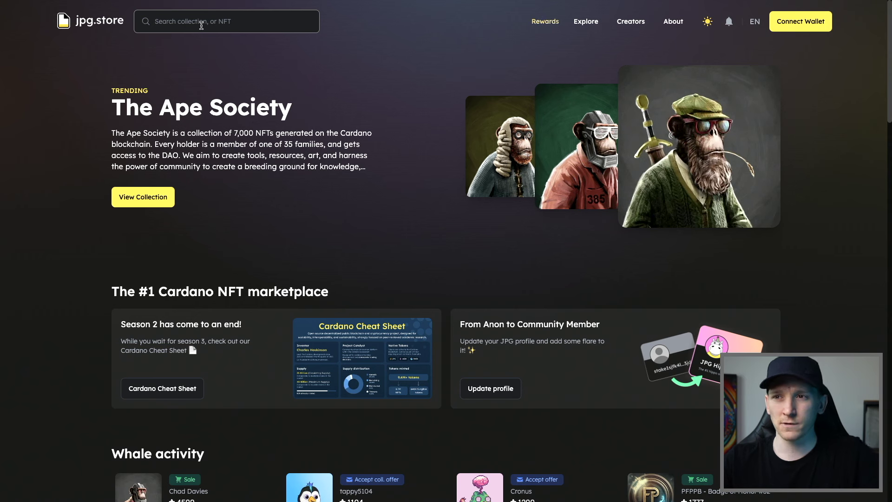
type("handle")
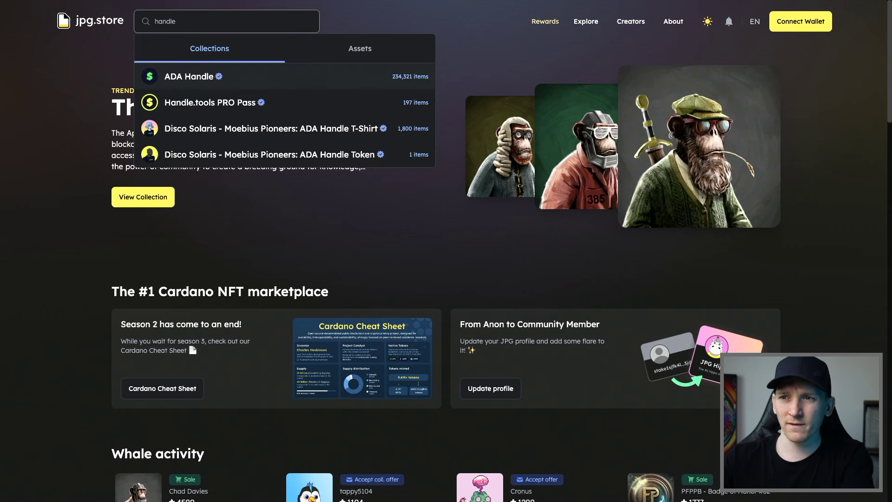
left_click(177, 76)
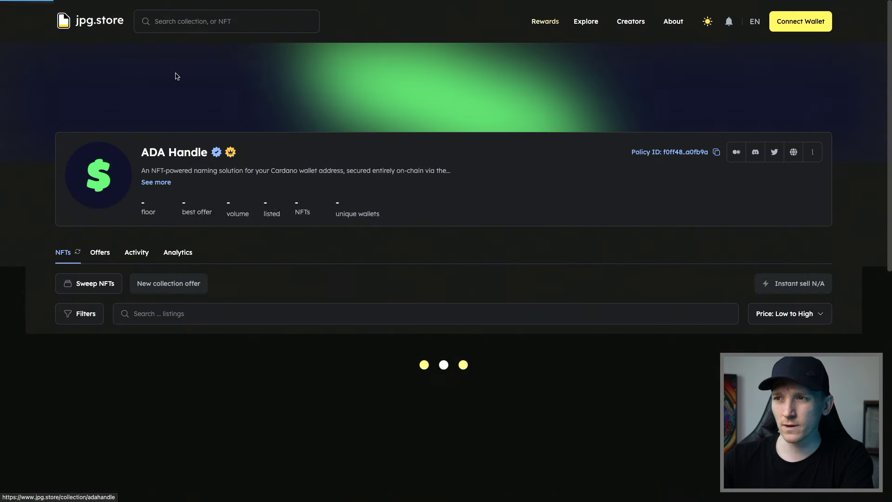
Step: Browse the listed ADA handles and open the $bcrc-sportsbook listing
scroll(337, 240, "down", 1)
scroll(338, 240, "down", 4)
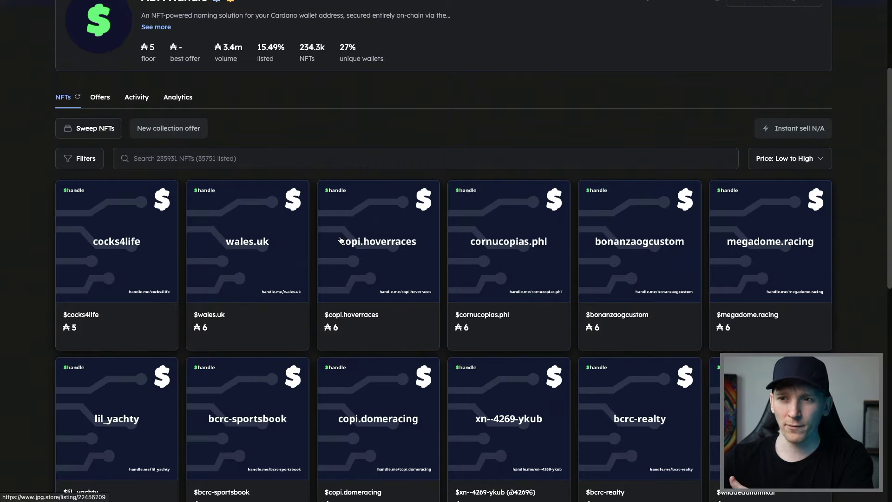
scroll(341, 244, "down", 2)
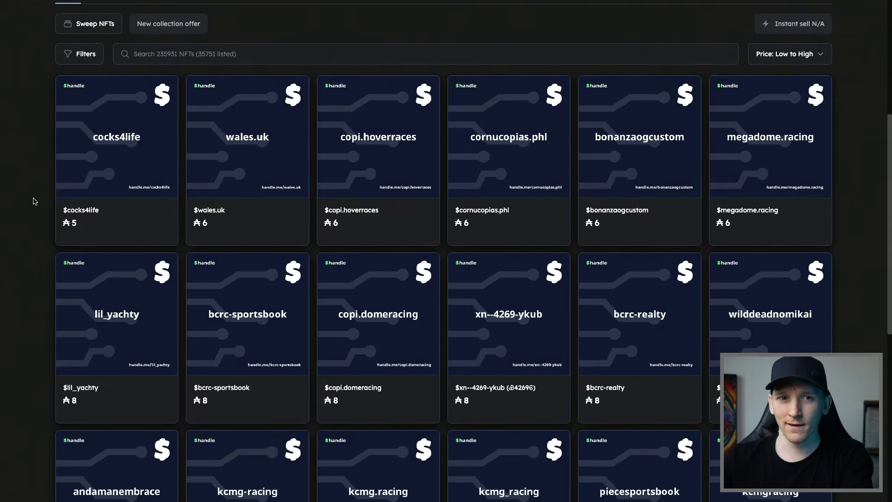
scroll(207, 251, "down", 4)
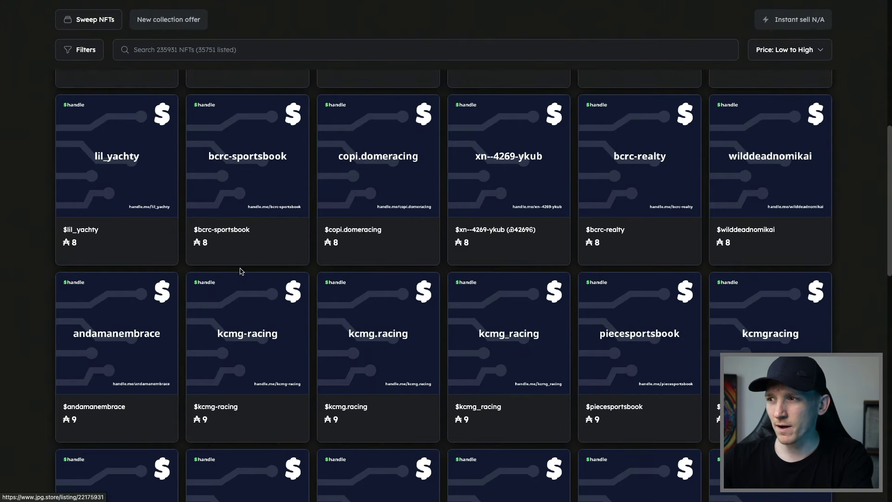
left_click(242, 180)
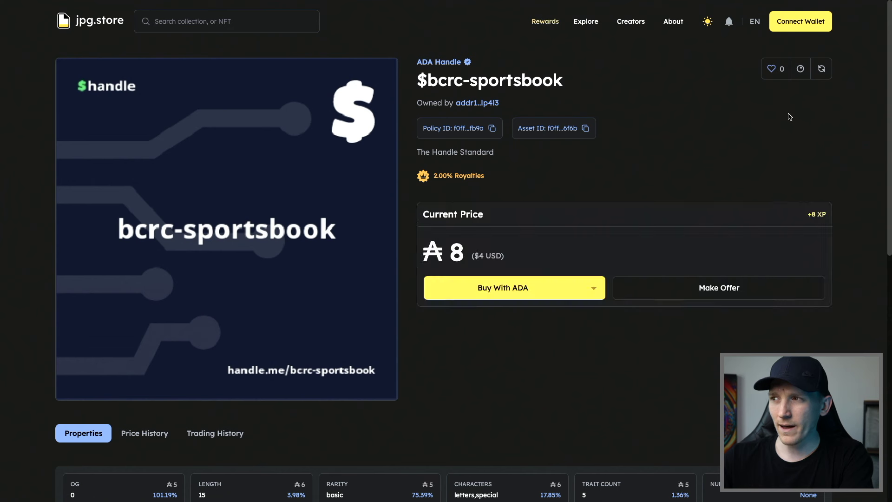
Step: Connect the Lace wallet to jpg.store and authorize the DApp connection only once
left_click(800, 24)
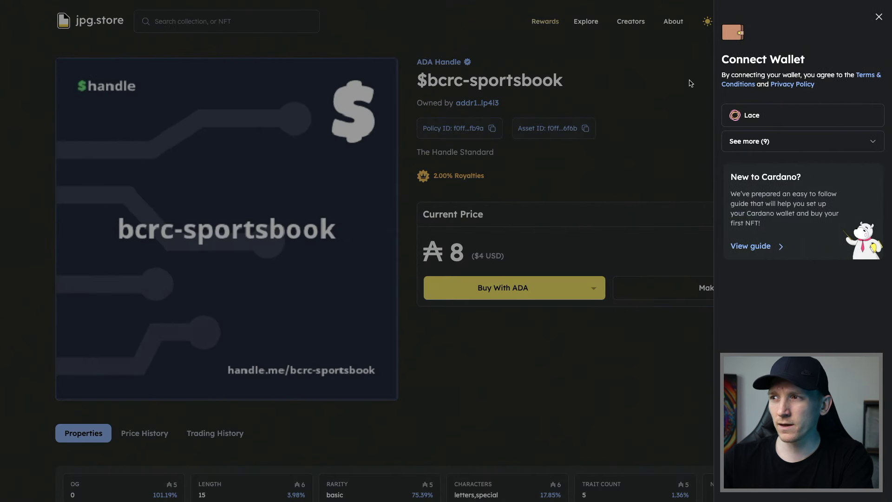
left_click(756, 118)
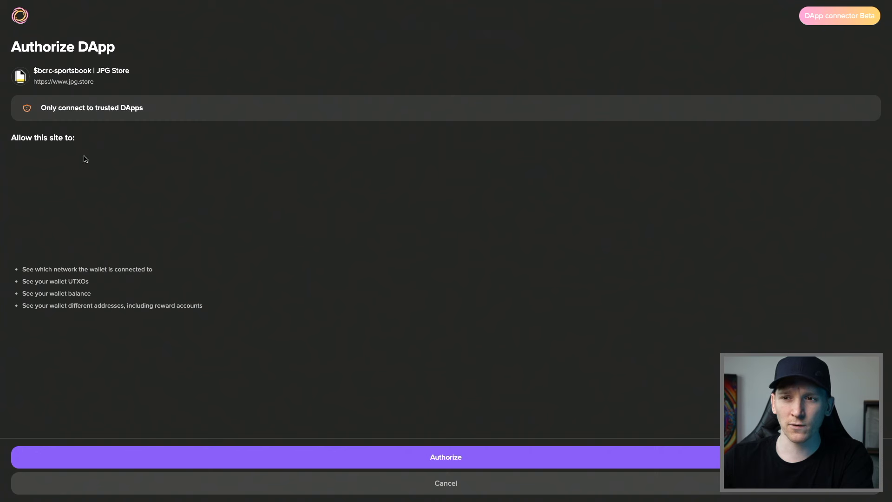
left_click(471, 459)
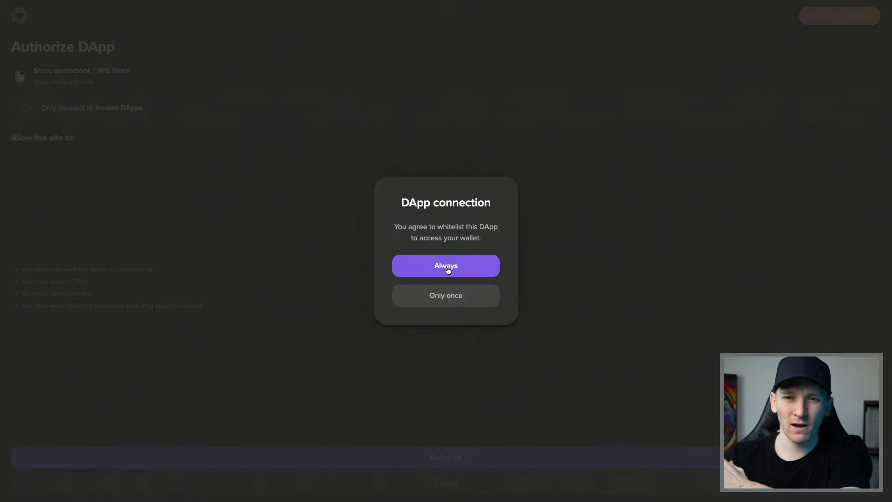
left_click(442, 296)
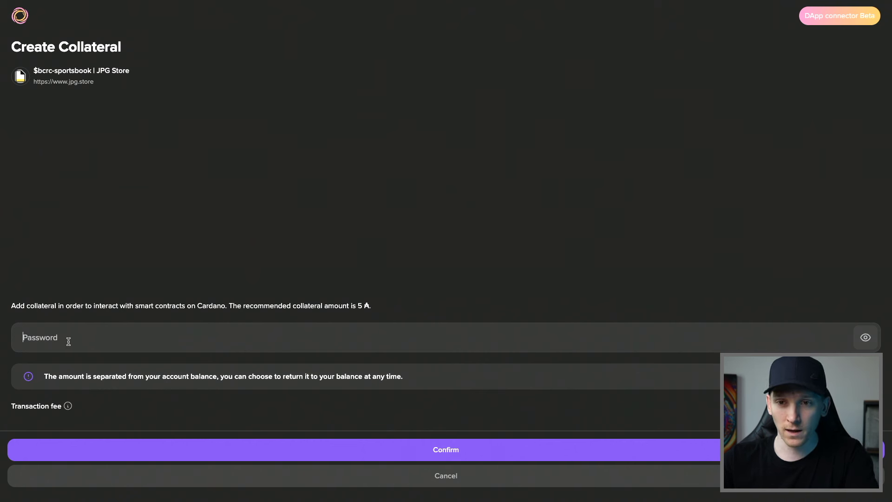
Step: Confirm creating the recommended 5 ADA collateral and start buying the $bcrc-sportsbook handle with ADA
left_click(411, 446)
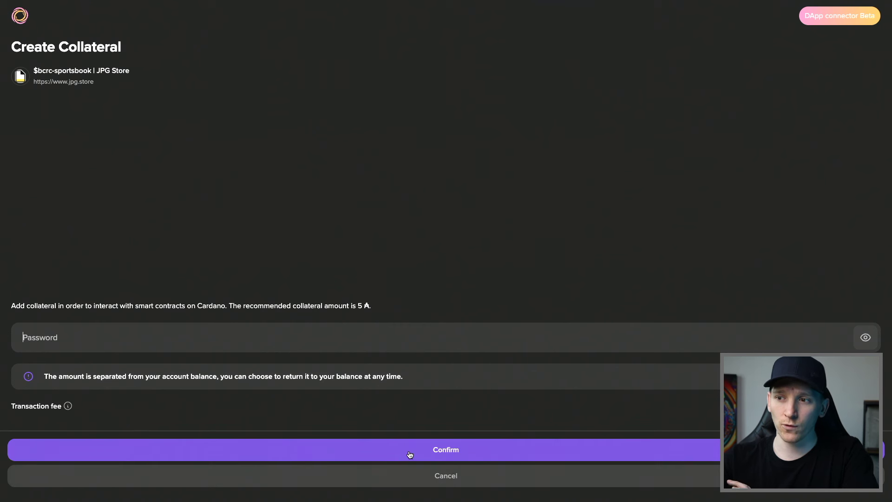
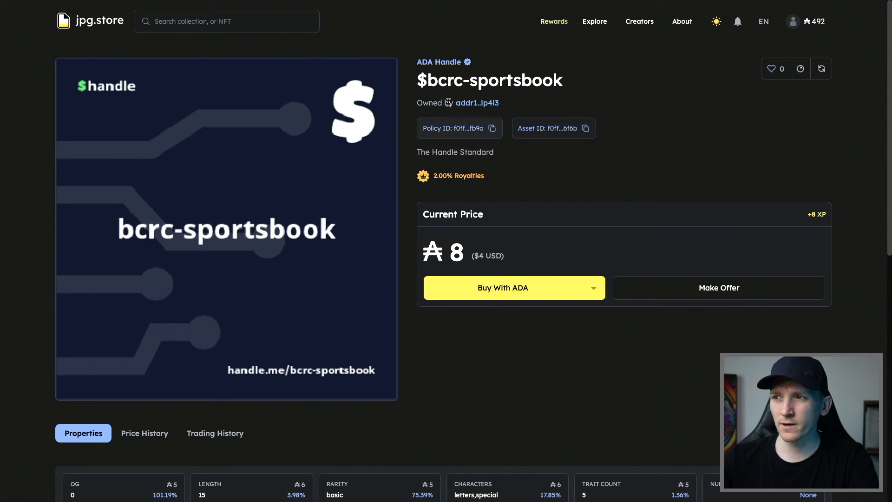
left_click(503, 288)
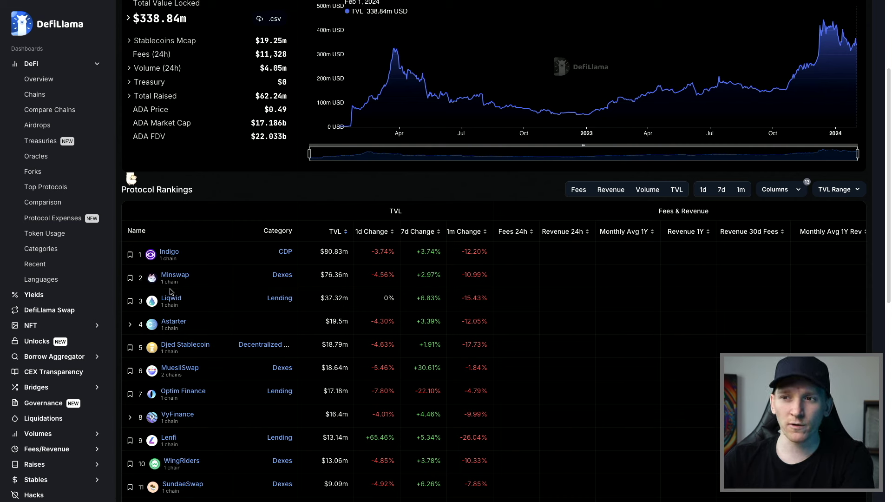
Step: Go to Minswap from the DefiLlama protocol rankings, launch its app and authorize the Lace wallet connection only once
mouse_move(176, 279)
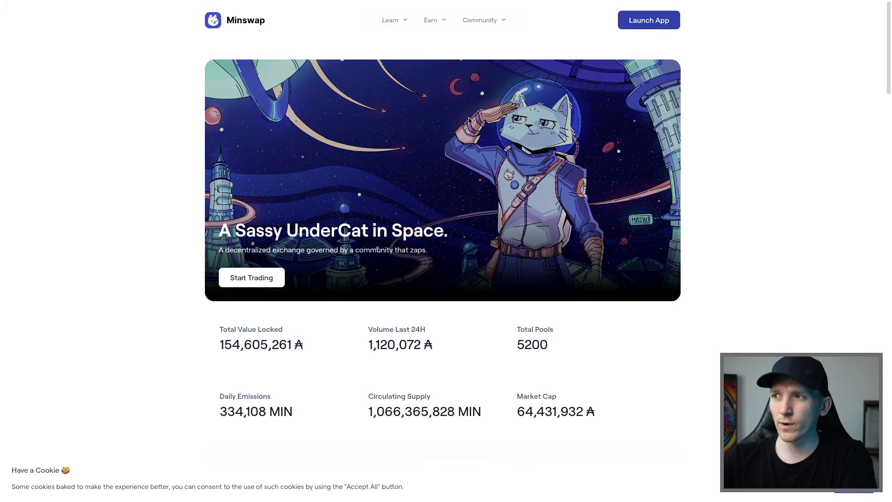
left_click(656, 28)
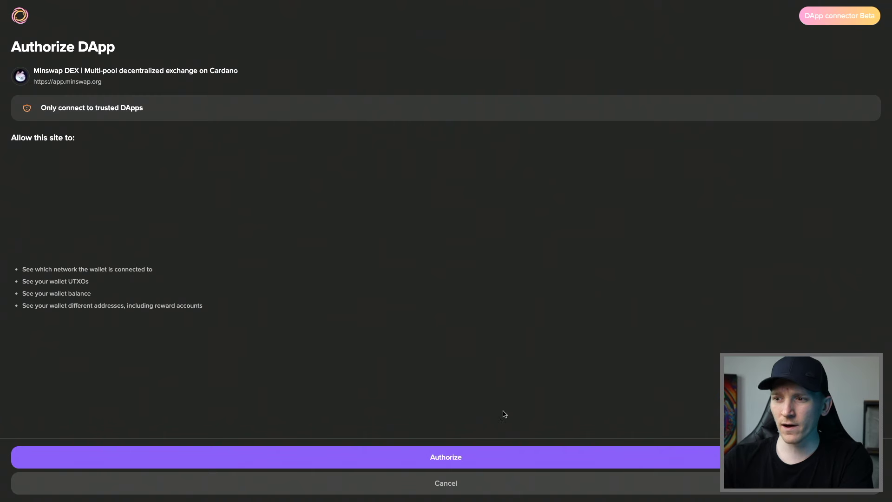
left_click(447, 456)
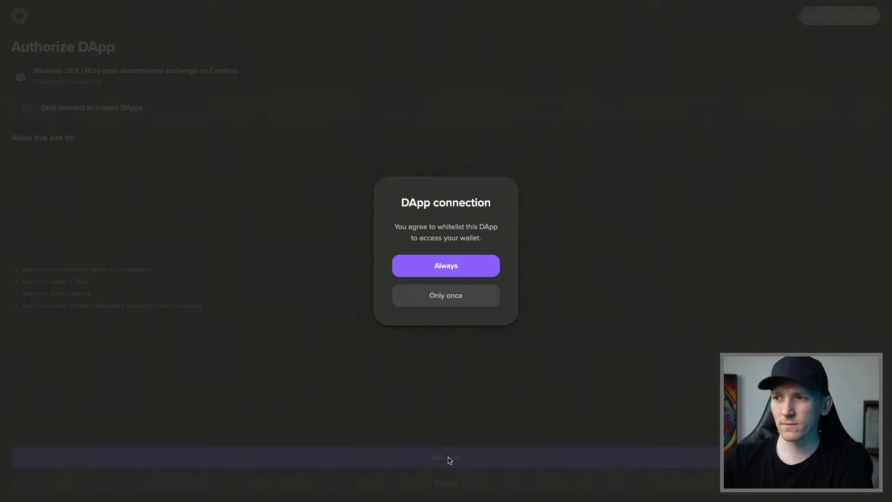
left_click(451, 296)
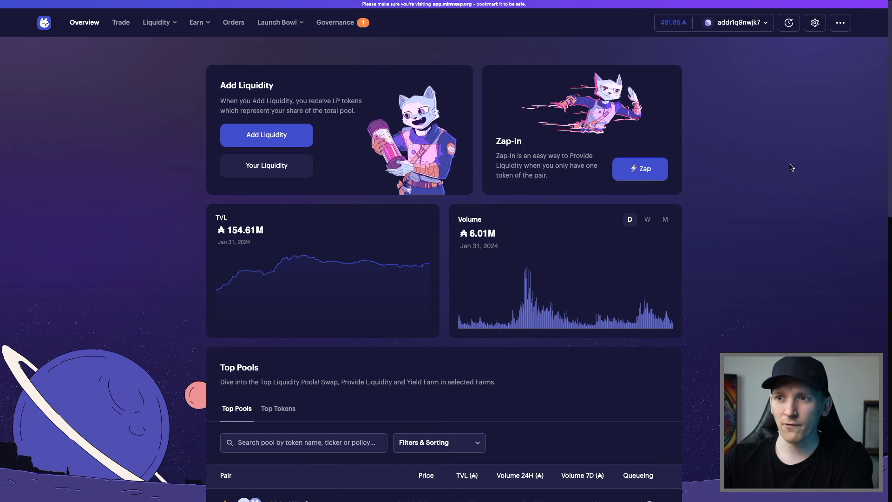
Step: Look through Minswap's top liquidity pools and expand the ADA - MIN pool to check its trading fees APR and LP fee
scroll(794, 214, "down", 7)
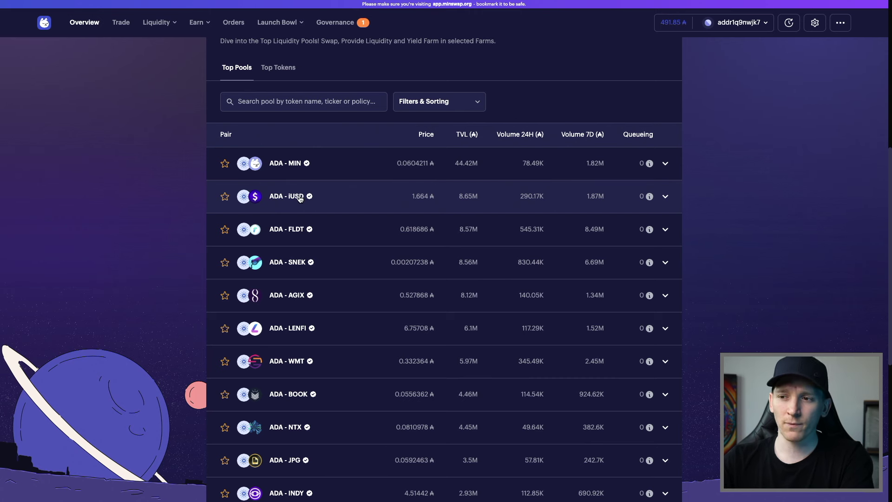
scroll(295, 298, "up", 1)
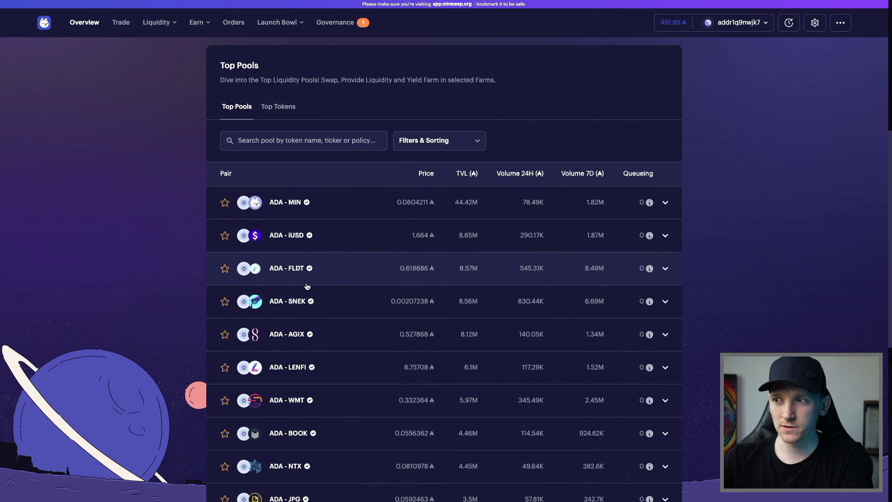
scroll(353, 286, "up", 1)
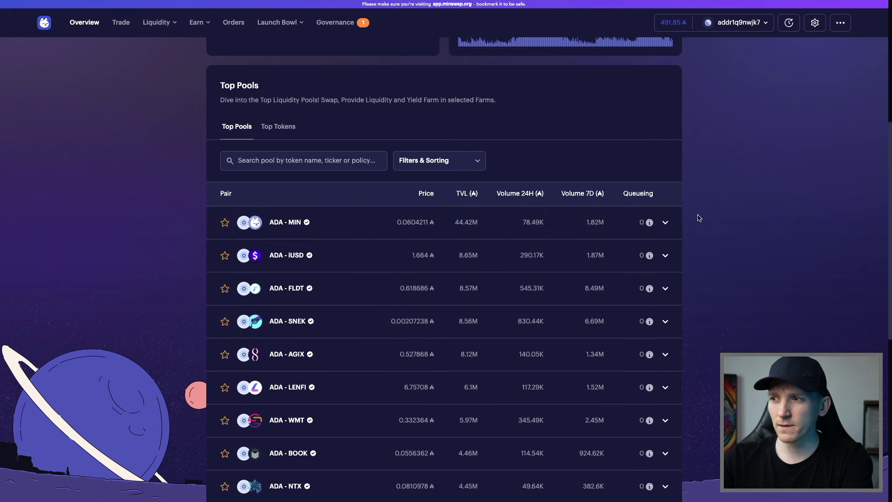
left_click(669, 226)
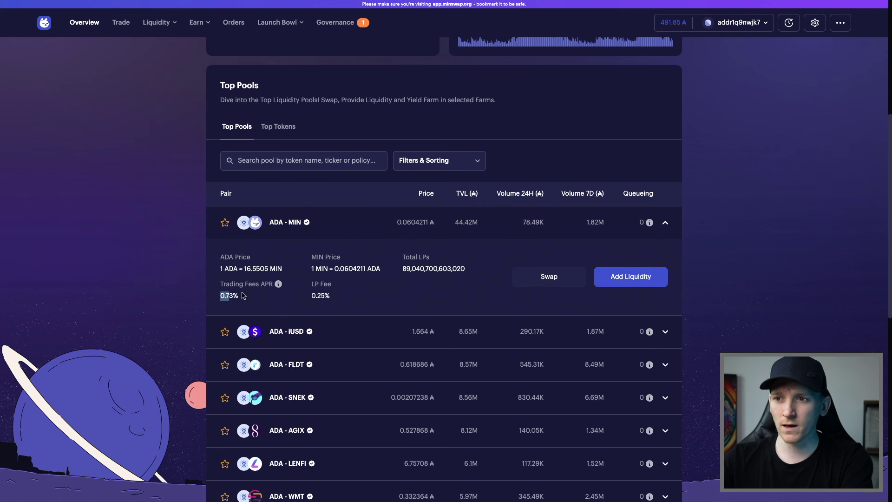
Step: Open a market swap from ADA to MIN and set the amount to 50 ADA
left_click(549, 277)
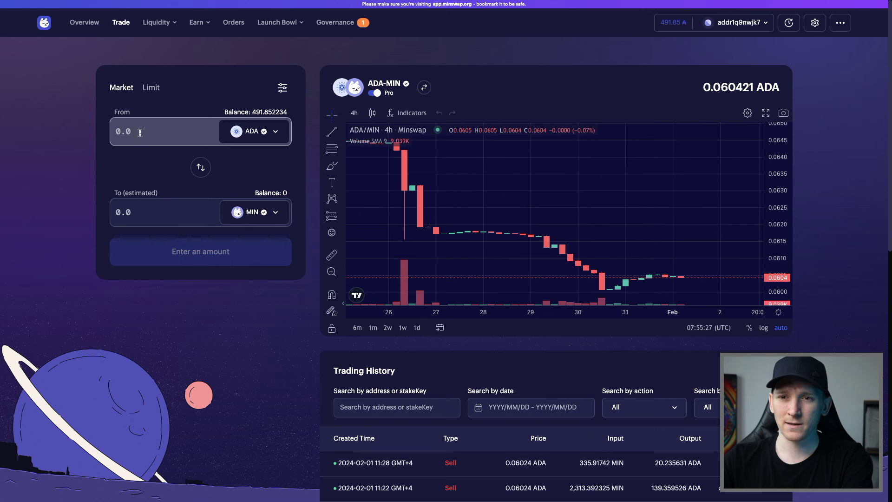
left_click(140, 132)
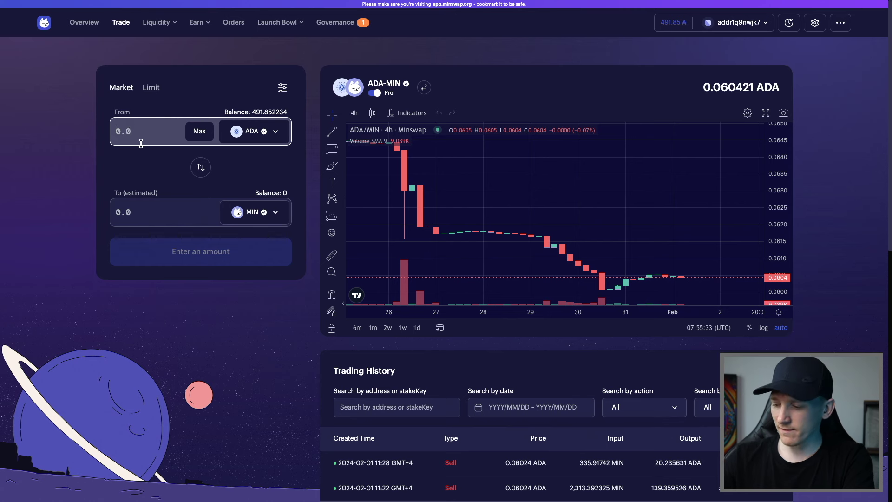
type("50")
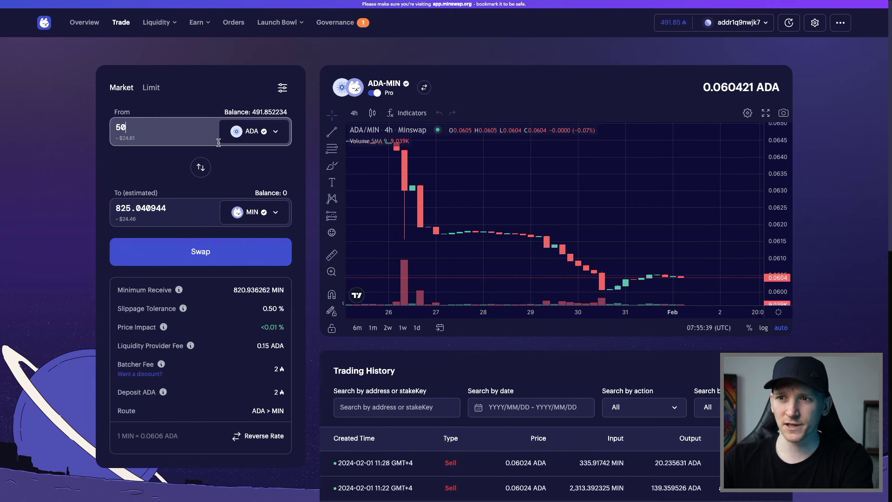
Step: Try a slippage tolerance of 0.1% in the swap settings and set it back to 0.5%
scroll(115, 263, "down", 1)
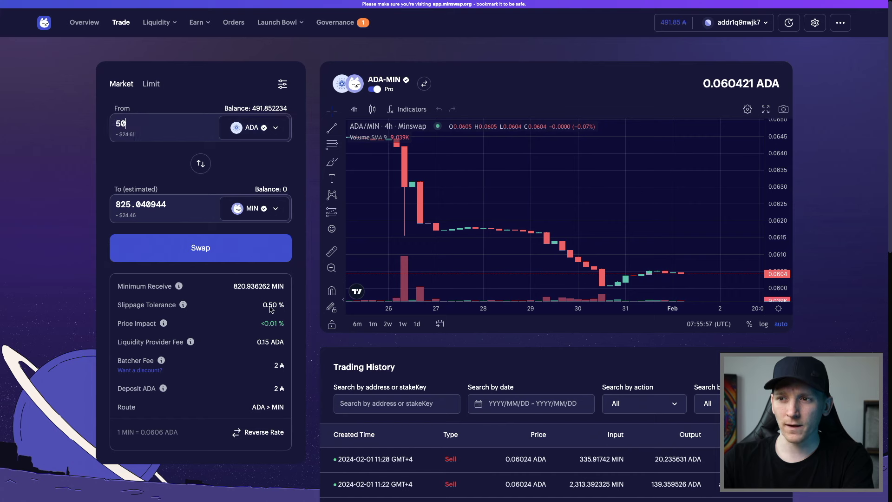
left_click(283, 84)
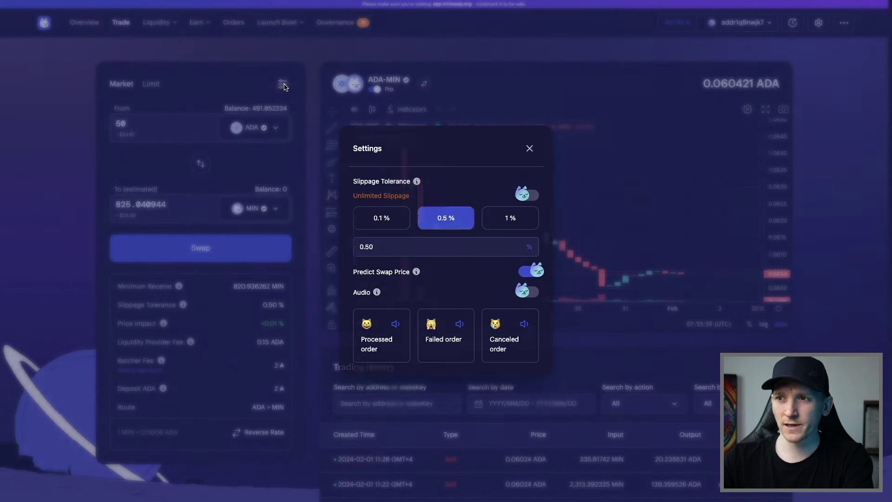
left_click(388, 220)
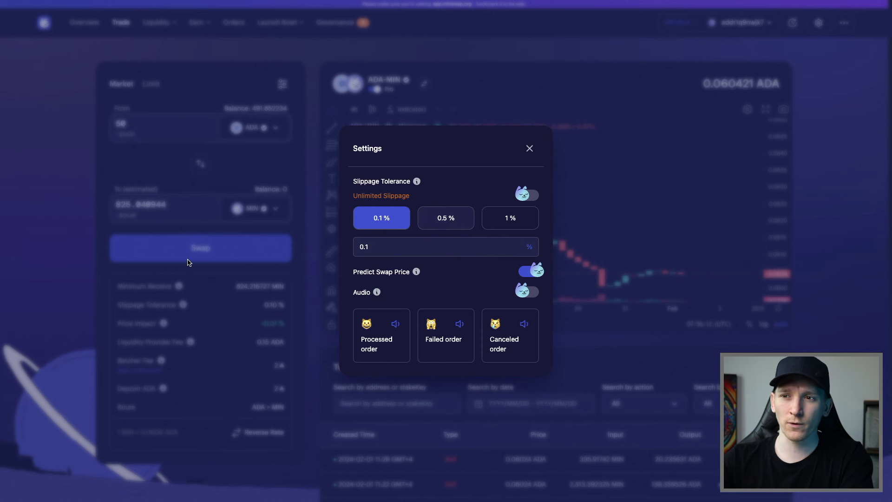
left_click(433, 223)
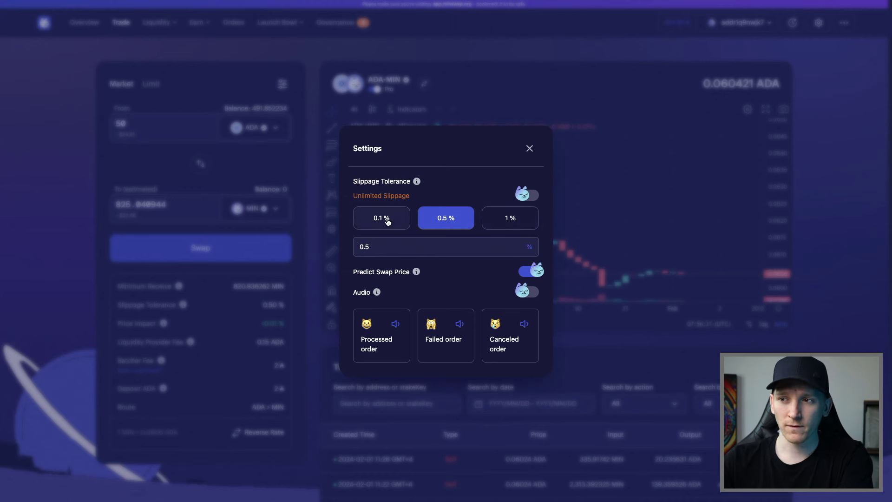
Step: Close the swap settings, then submit and confirm the 50 ADA to MIN swap on Minswap
left_click(529, 149)
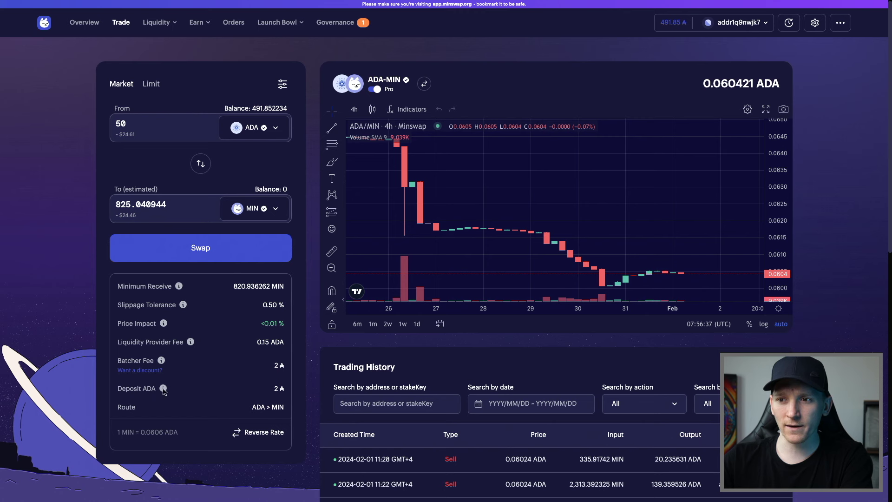
mouse_move(166, 391)
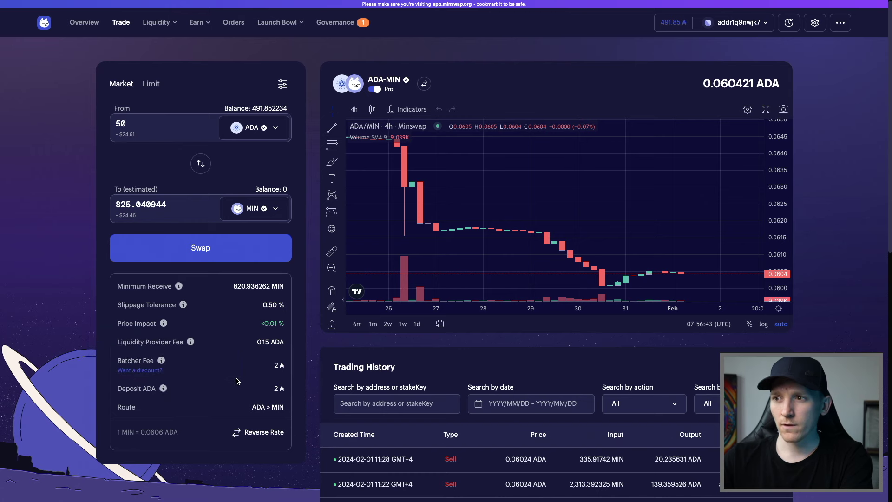
left_click(192, 251)
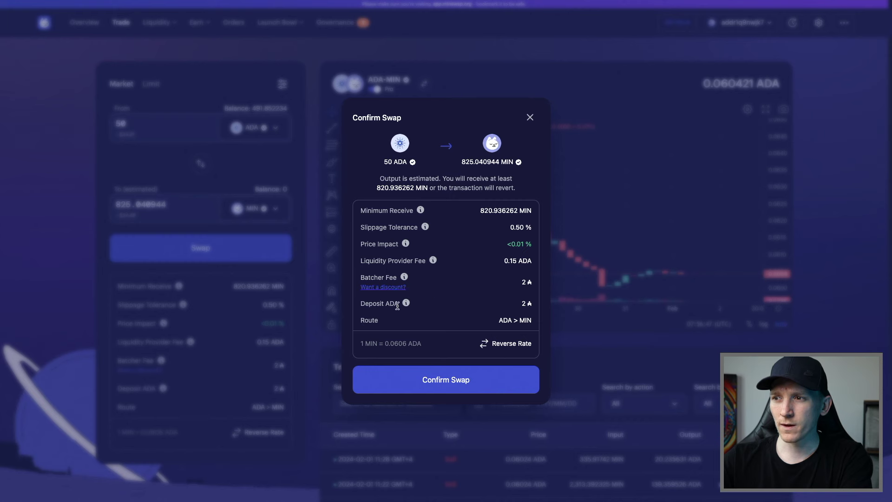
left_click(457, 379)
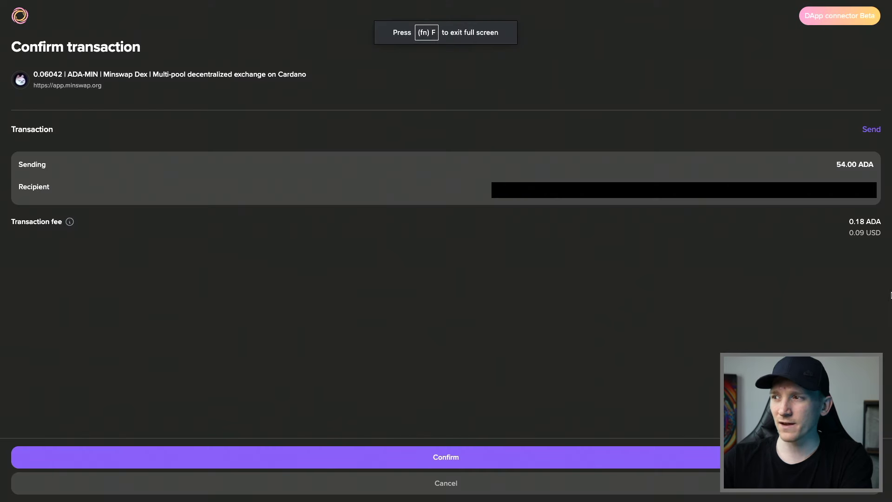
Step: Confirm the Minswap transaction in Lace with the wallet password and dismiss the completion messages
left_click(485, 457)
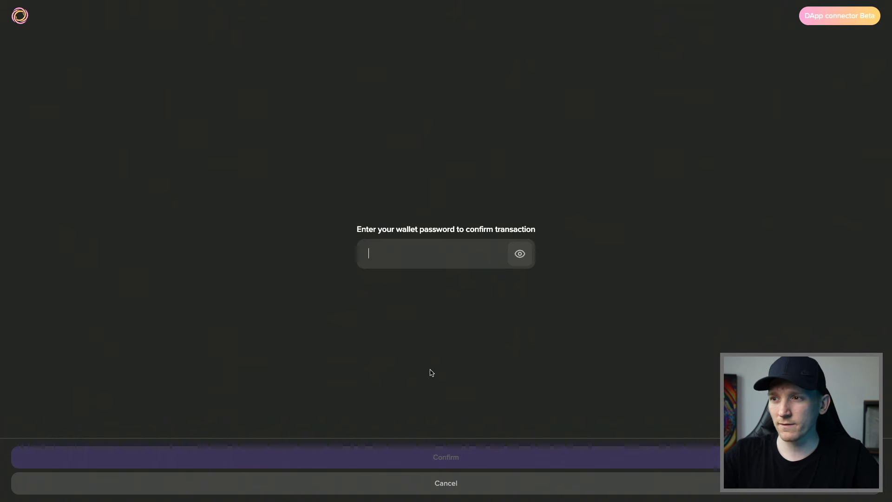
key("ctrl+v")
left_click(427, 457)
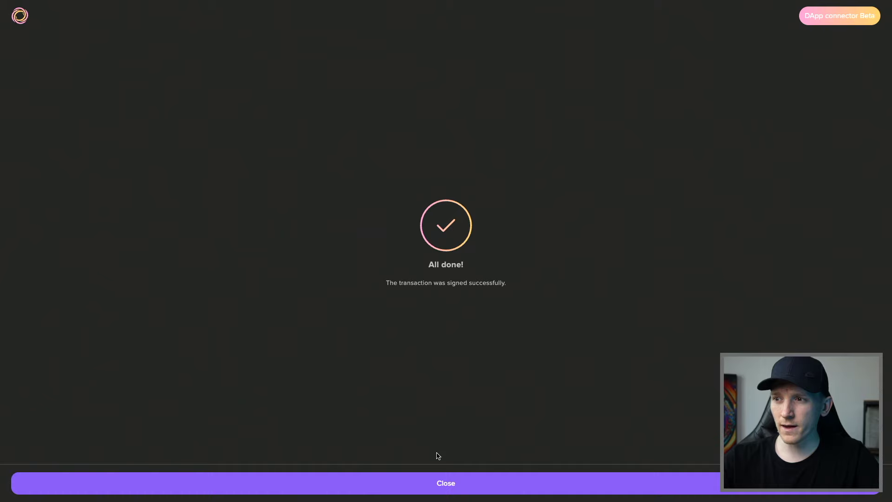
left_click(451, 486)
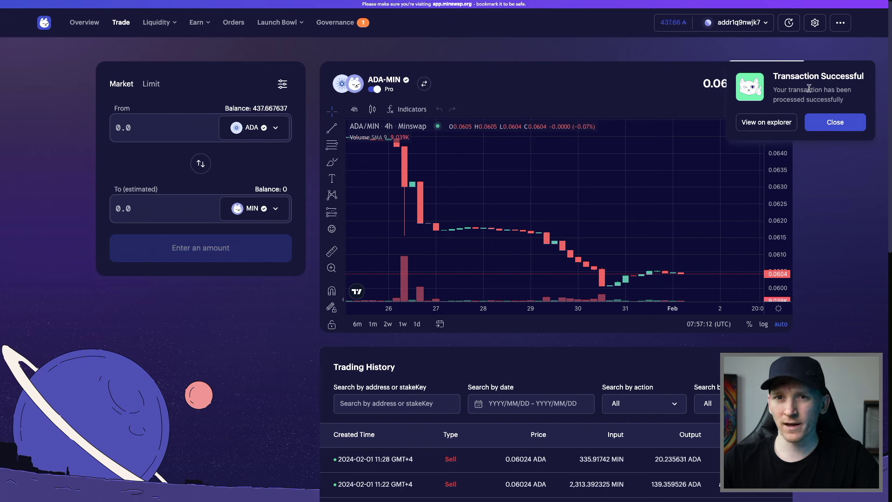
left_click(827, 120)
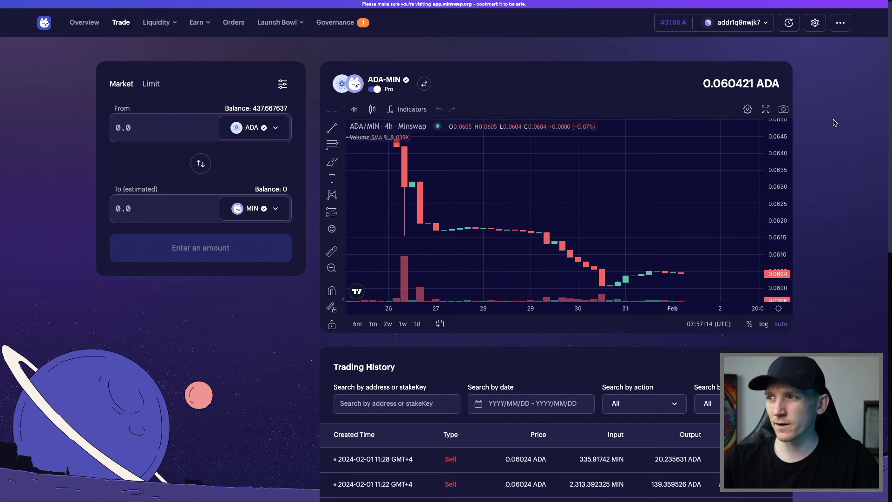
Step: Search the top pools on Minswap's overview page for "usd" and look through the matching pairs
left_click(85, 28)
scroll(200, 353, "down", 7)
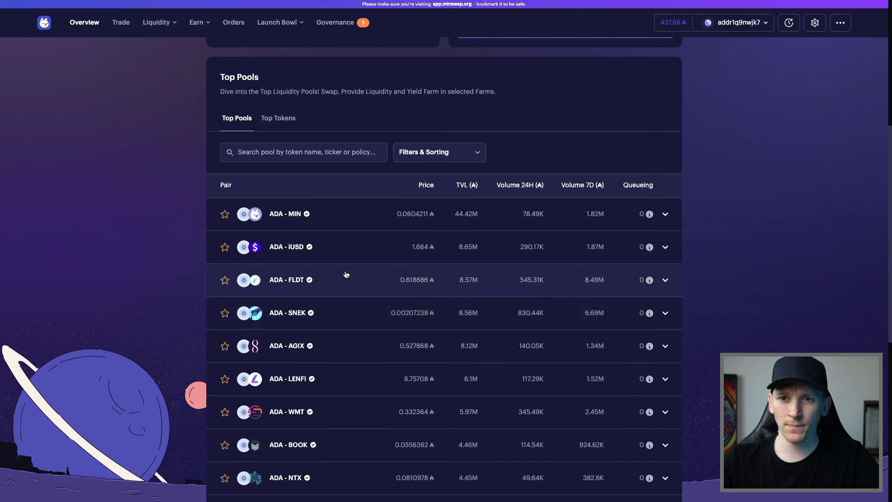
scroll(329, 282, "down", 1)
left_click(266, 155)
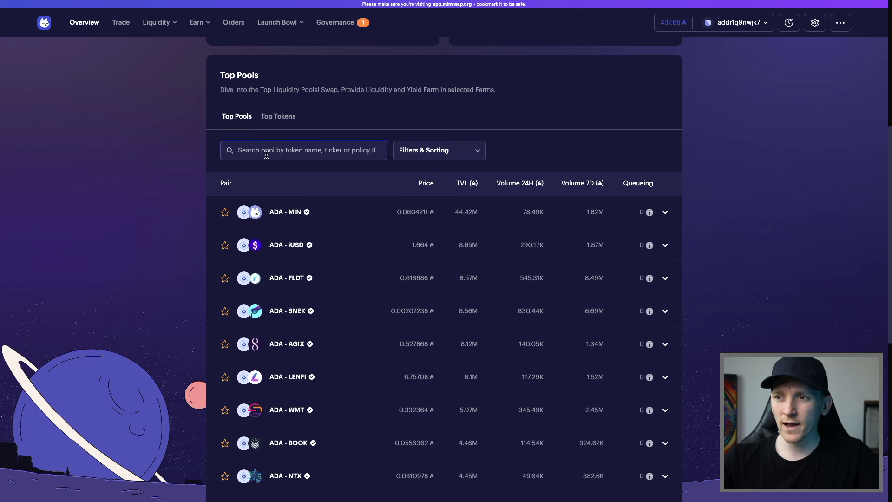
type("usd")
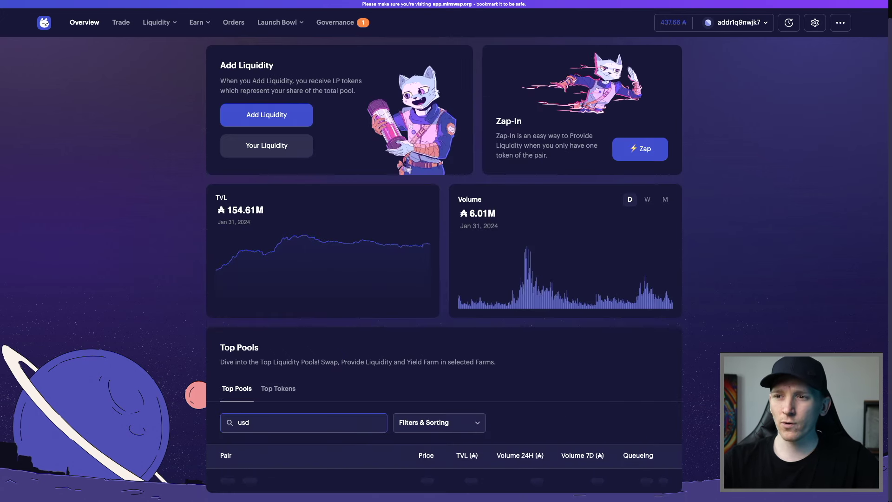
scroll(158, 319, "down", 1)
scroll(163, 327, "up", 1)
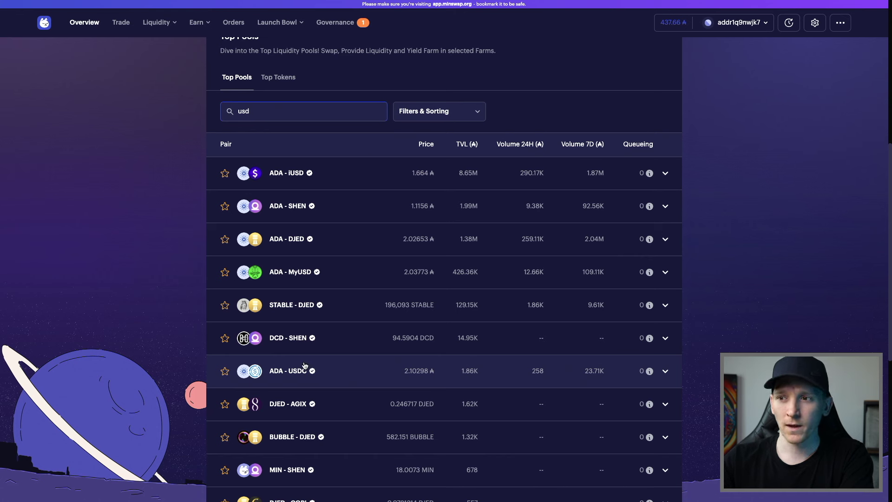
scroll(282, 311, "up", 2)
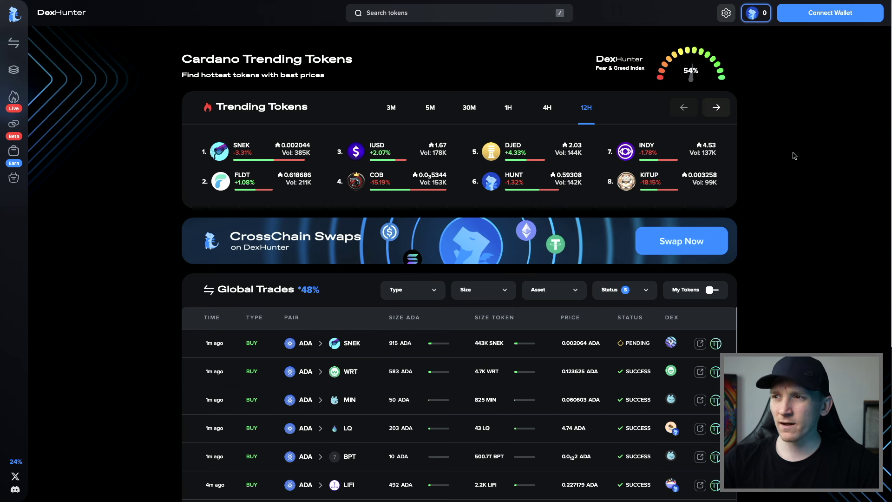
Step: On DexHunter, accept the privacy policy and terms, and authorize the Lace wallet connection only once
left_click(831, 14)
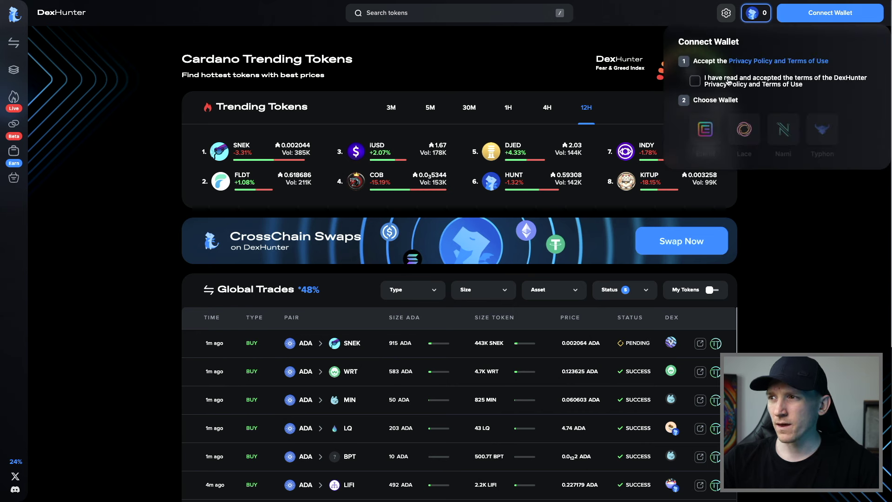
left_click(696, 82)
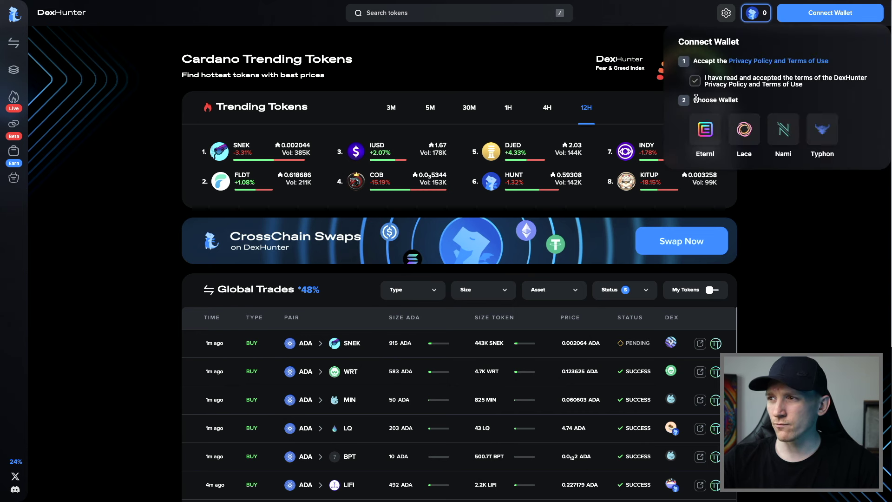
left_click(751, 130)
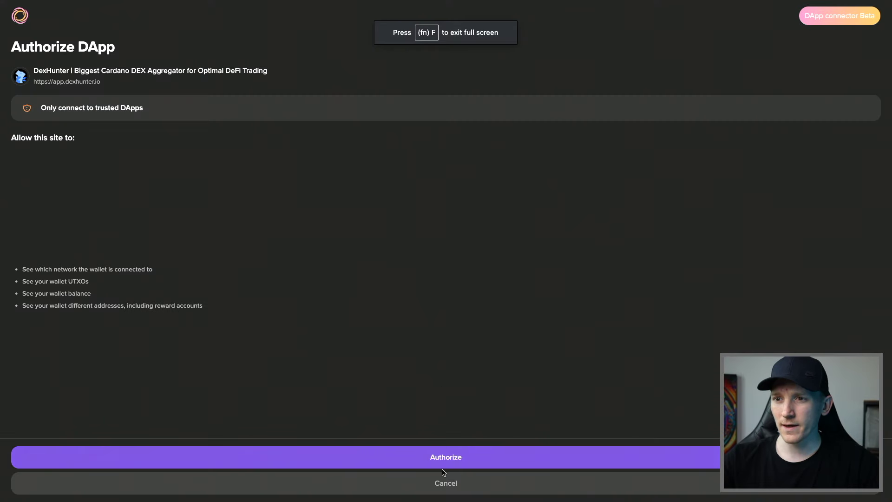
left_click(453, 460)
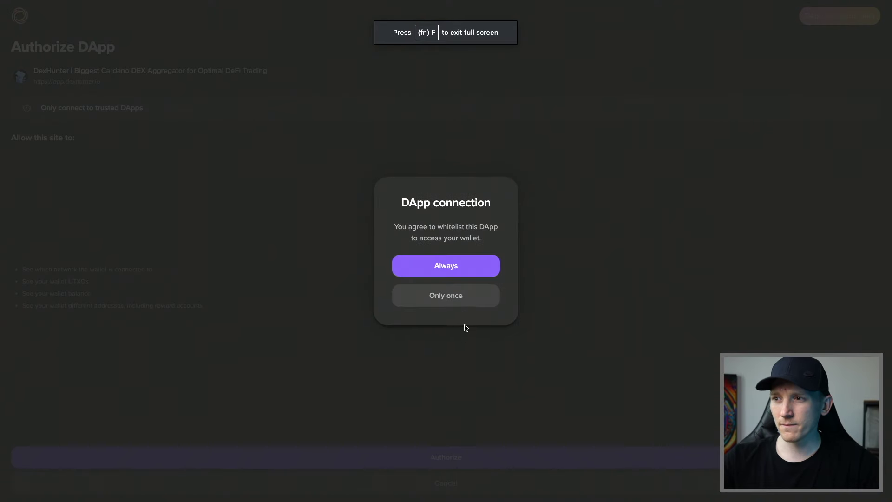
left_click(460, 297)
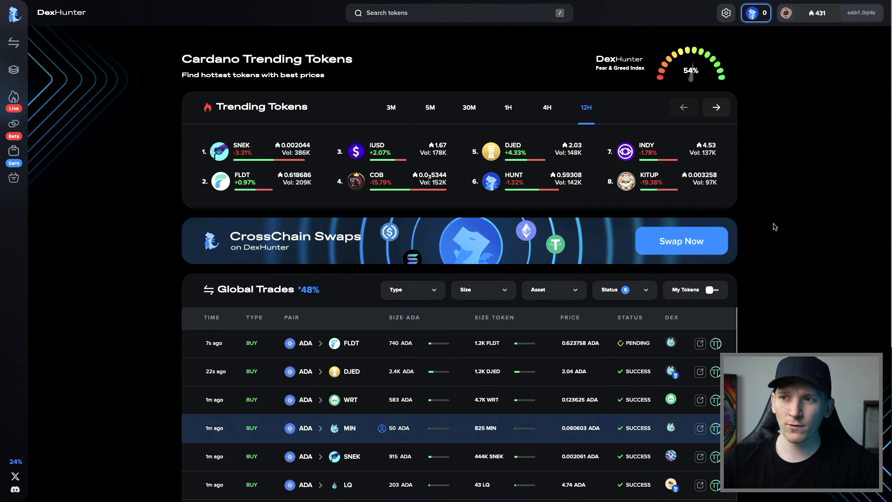
Step: Open DexHunter's swap from ADA to HUNT, set the sell amount to 50 ADA and check the list of tokens to buy
scroll(774, 227, "down", 5)
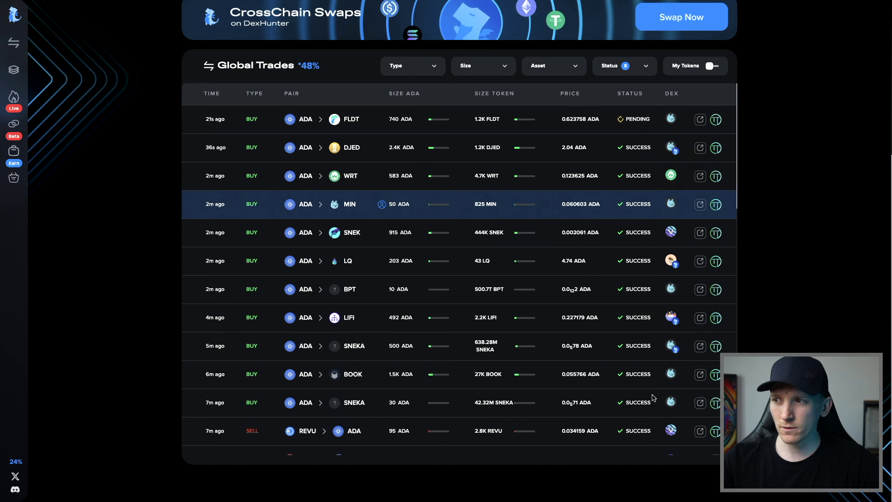
scroll(504, 368, "up", 4)
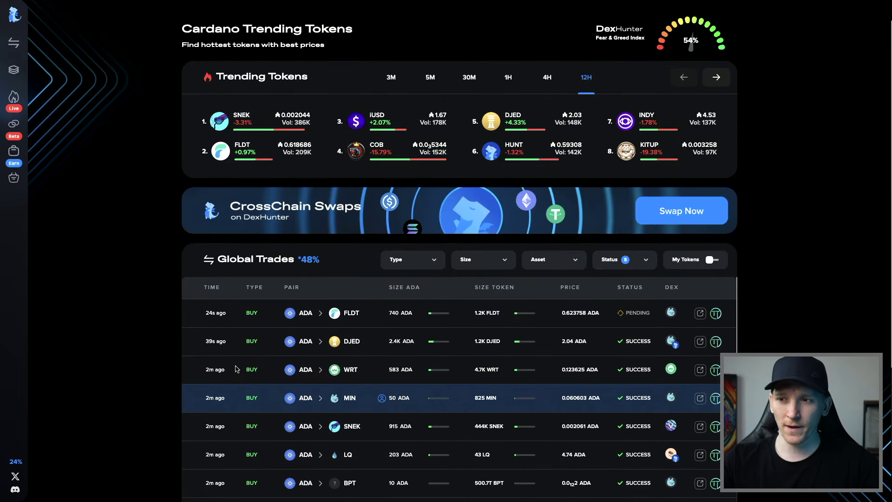
scroll(237, 369, "up", 1)
mouse_move(220, 373)
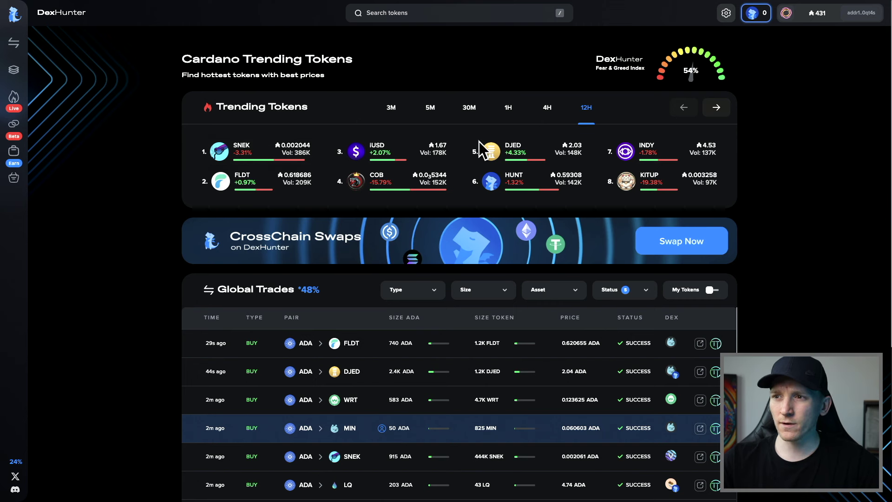
mouse_move(9, 44)
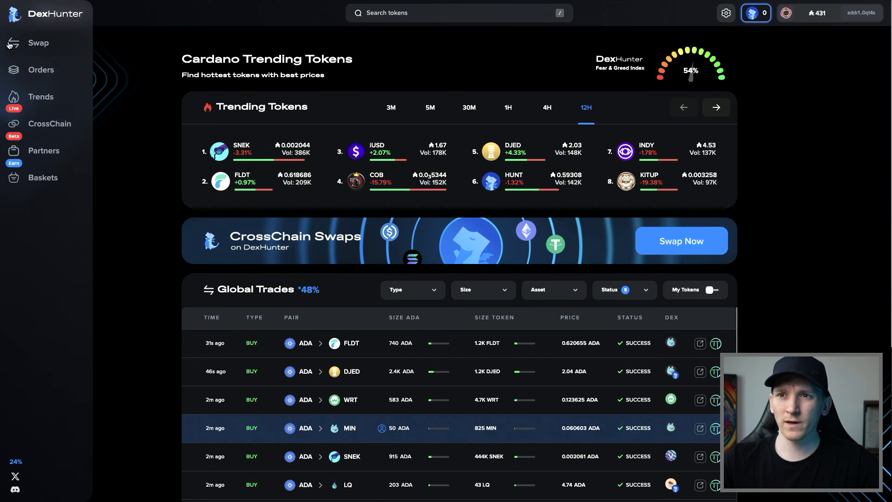
left_click(37, 45)
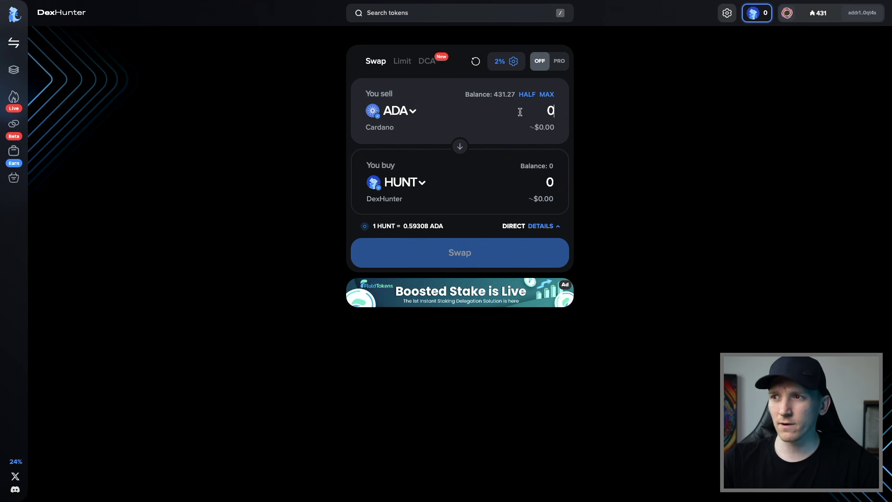
left_click_drag(534, 113, 573, 116)
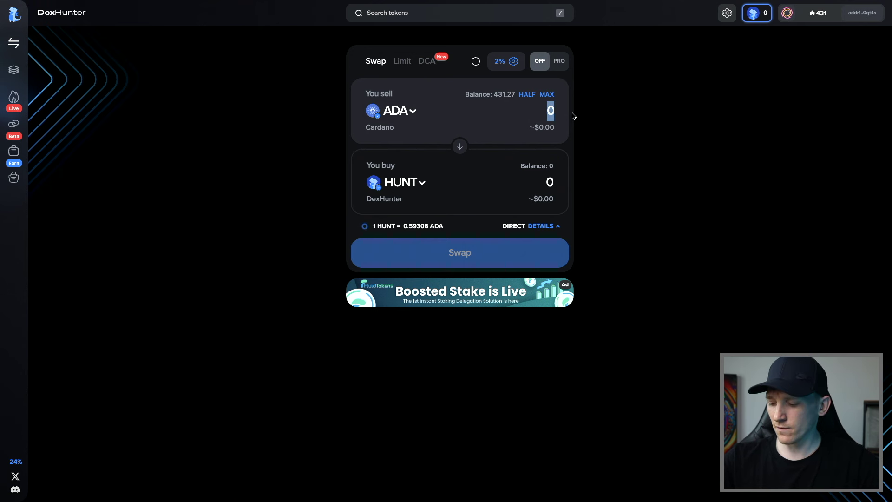
type("50")
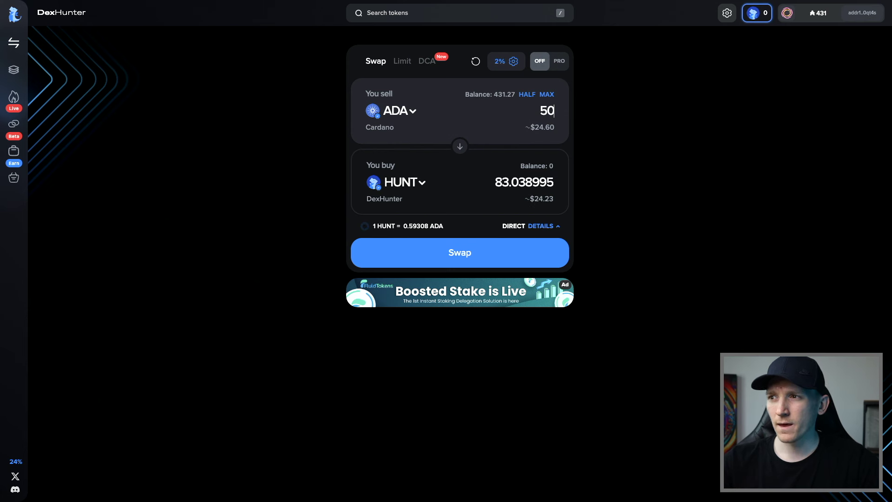
left_click(420, 186)
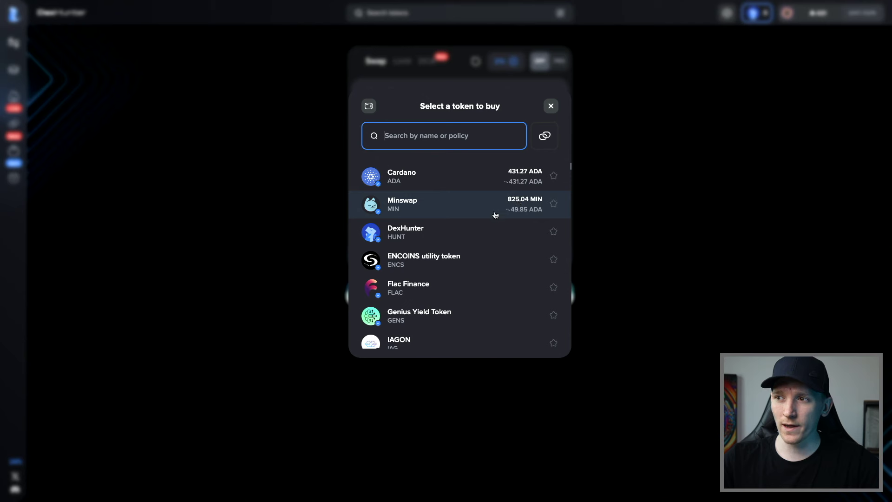
left_click(639, 189)
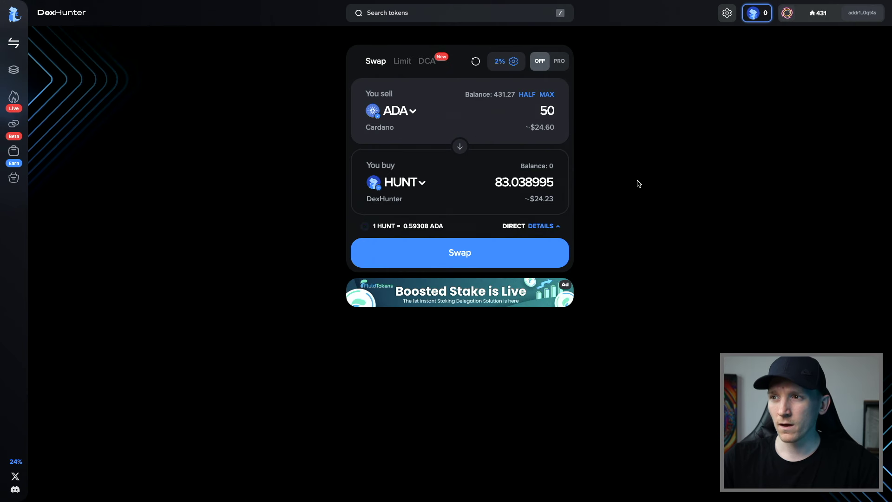
Step: Submit the 50 ADA to HUNT swap and confirm its transaction in Lace with the wallet password
left_click(454, 253)
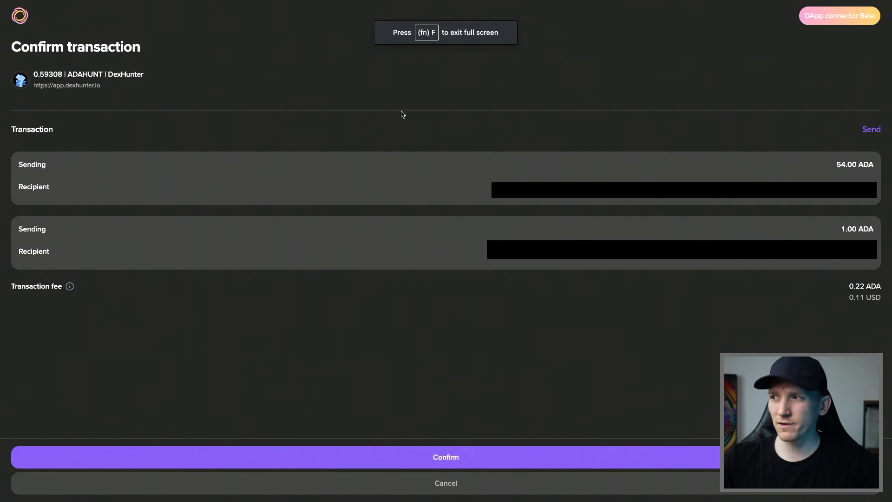
left_click(458, 455)
key("super+v")
left_click(459, 452)
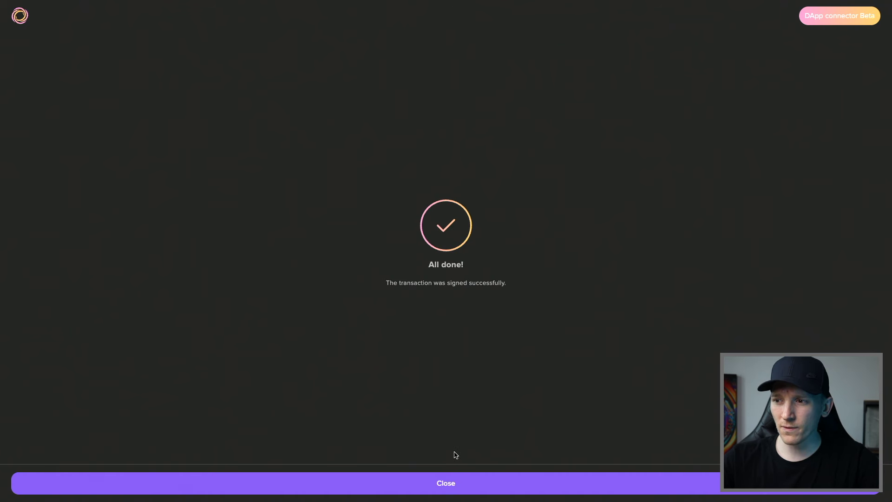
left_click(465, 487)
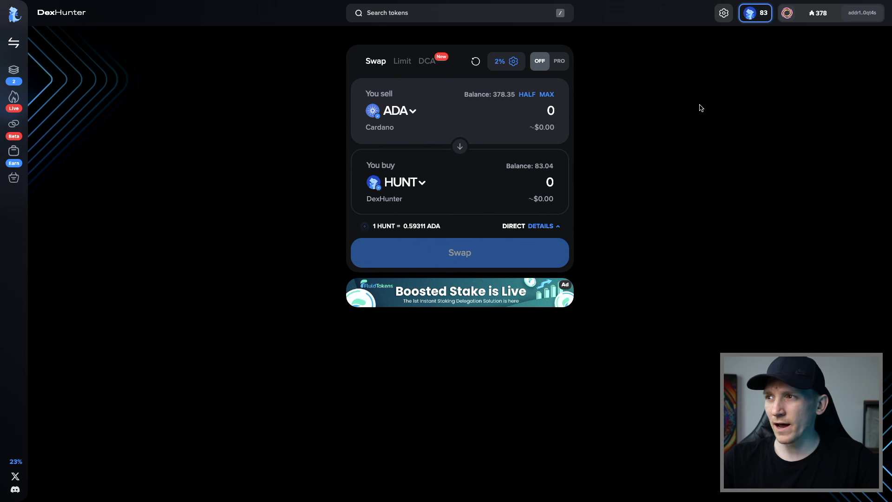
Step: Check the HUNT balance on DexHunter, then switch to the Lace wallet to view its tokens and activity
left_click(757, 19)
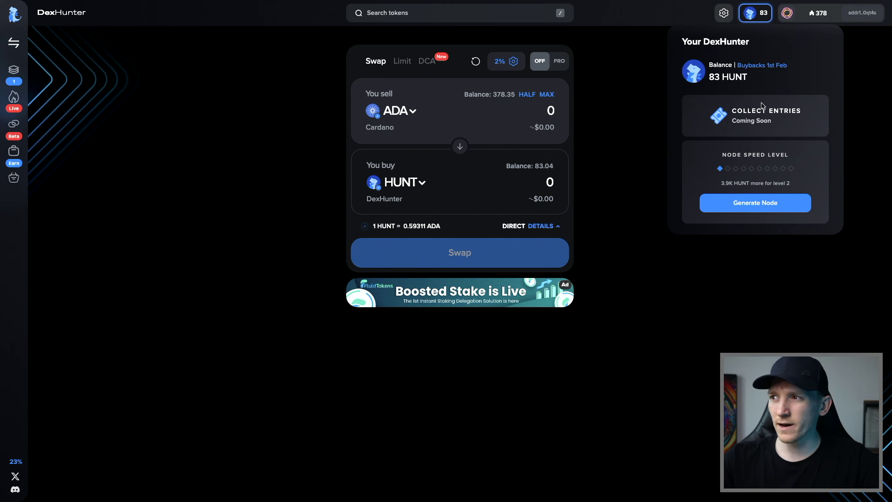
left_click(727, 277)
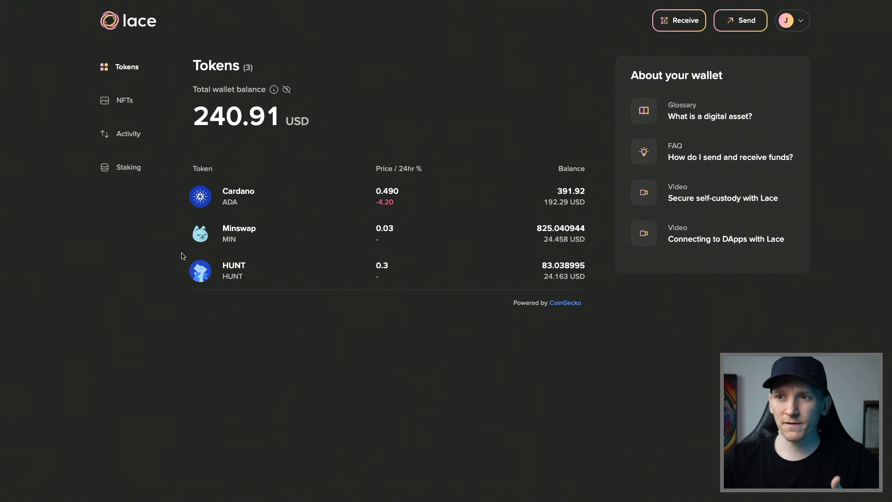
left_click(122, 135)
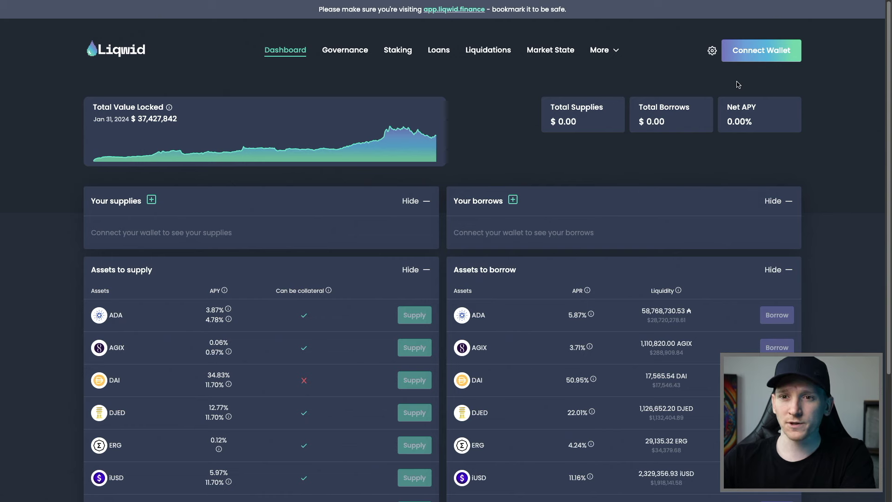
Step: Connect the Lace wallet to the Liqwid lending app
left_click(762, 56)
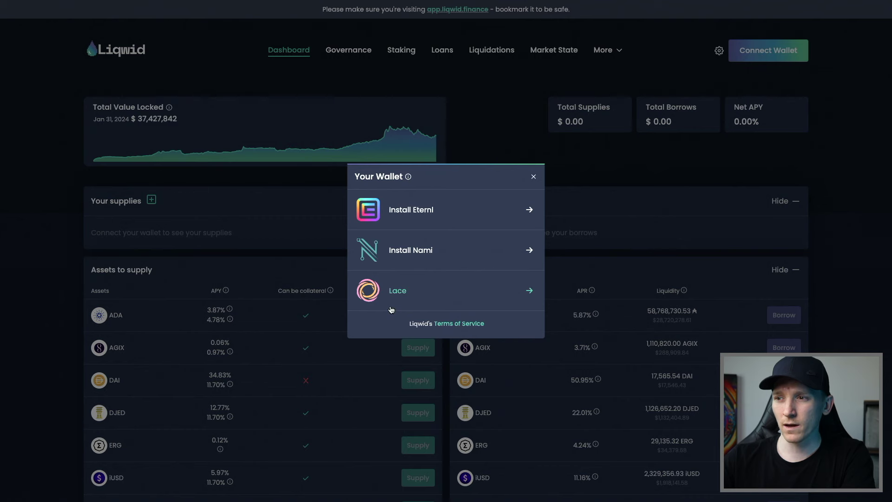
left_click(398, 292)
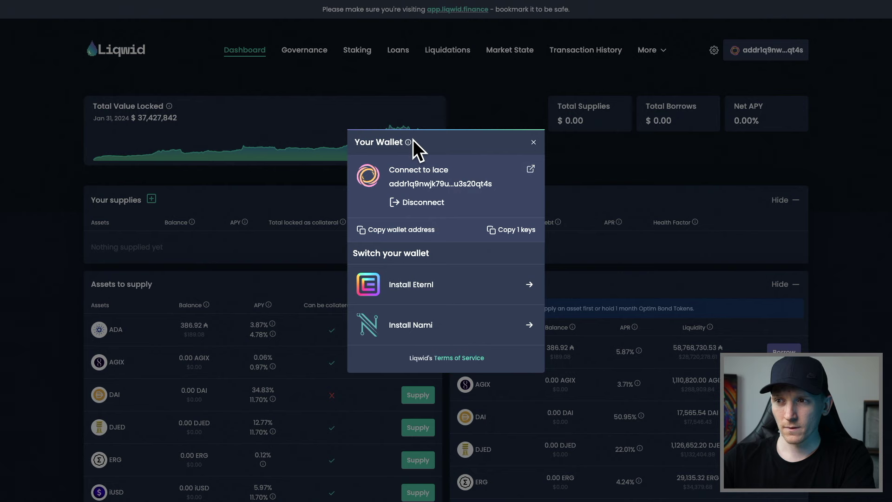
Step: Close the wallet details, then review the assets to supply and the explanation of ADA's APY
left_click(533, 142)
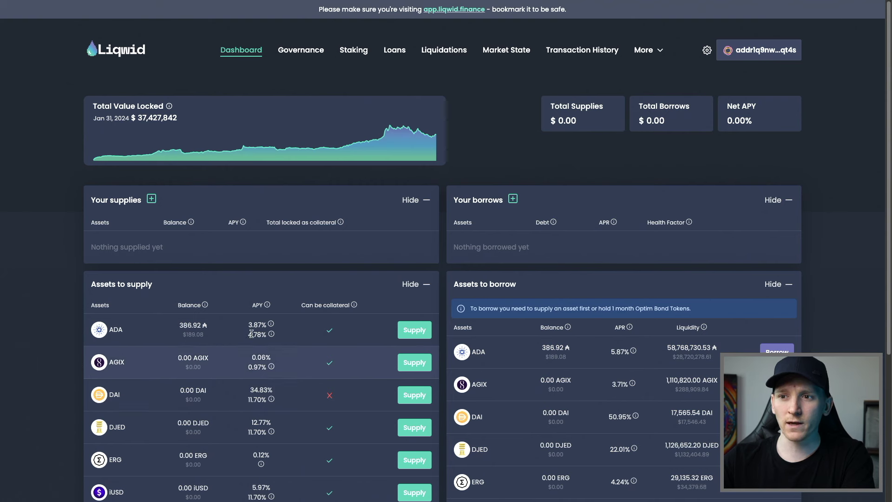
scroll(195, 372, "down", 3)
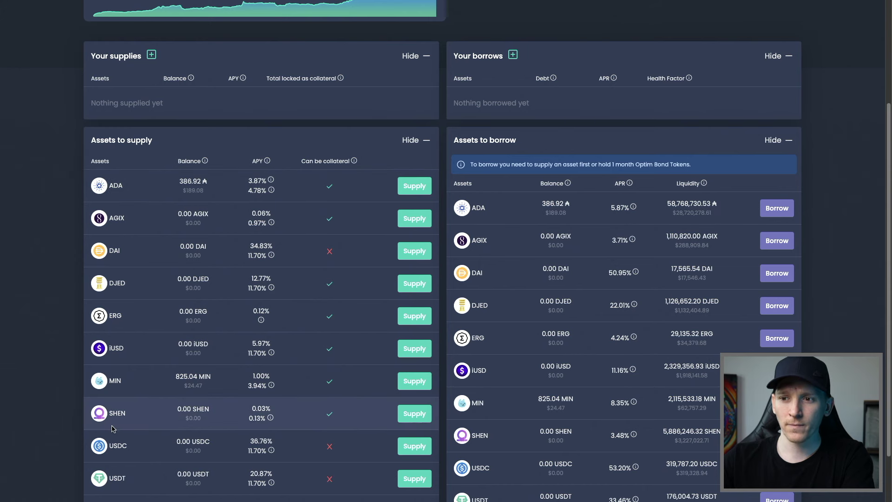
scroll(112, 429, "down", 1)
scroll(112, 422, "up", 1)
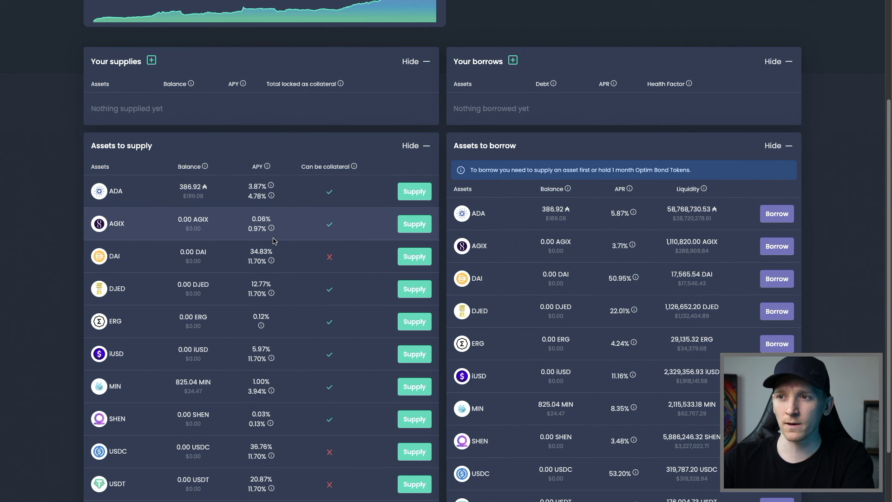
mouse_move(271, 185)
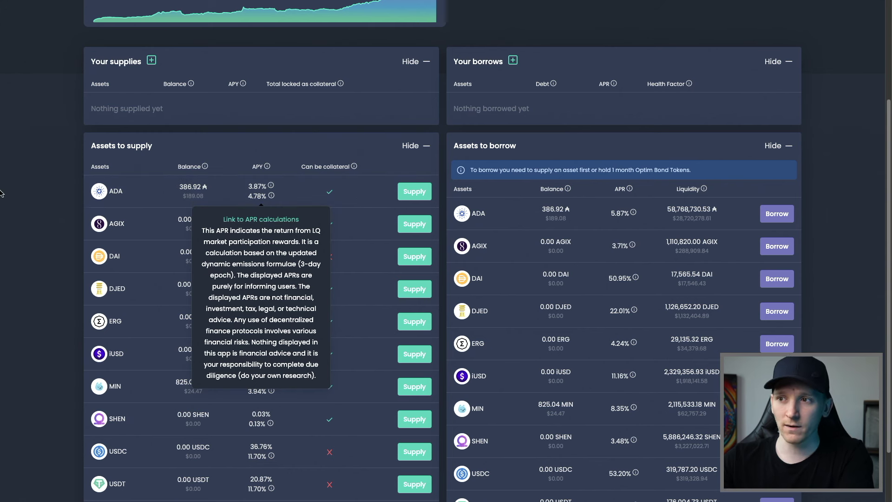
Step: Set up a supply of 100 ADA on Liqwid and submit it for signing
left_click(424, 190)
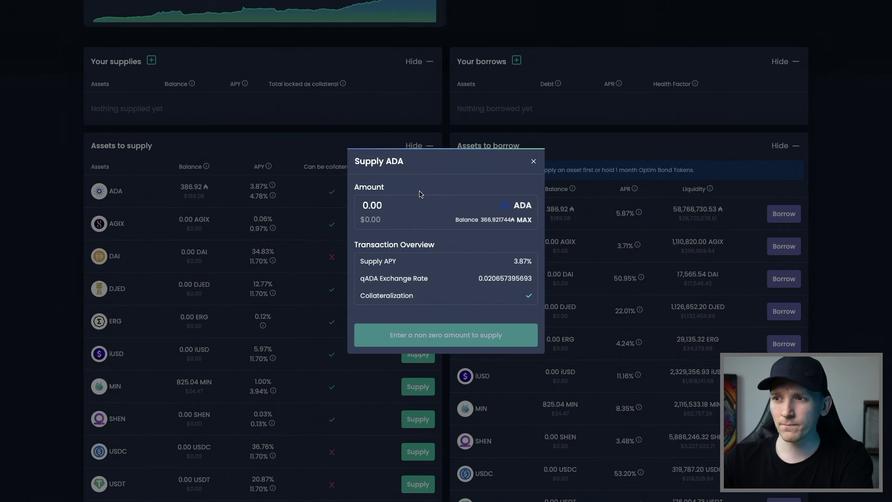
left_click(400, 204)
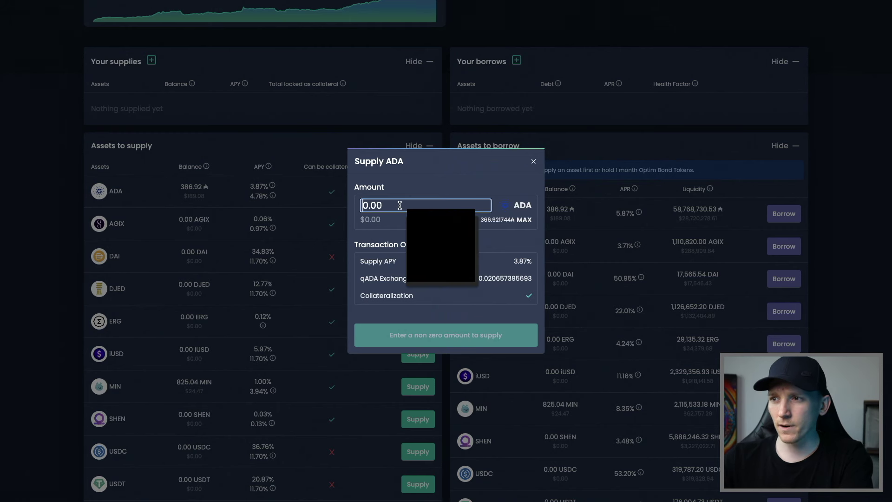
type("100")
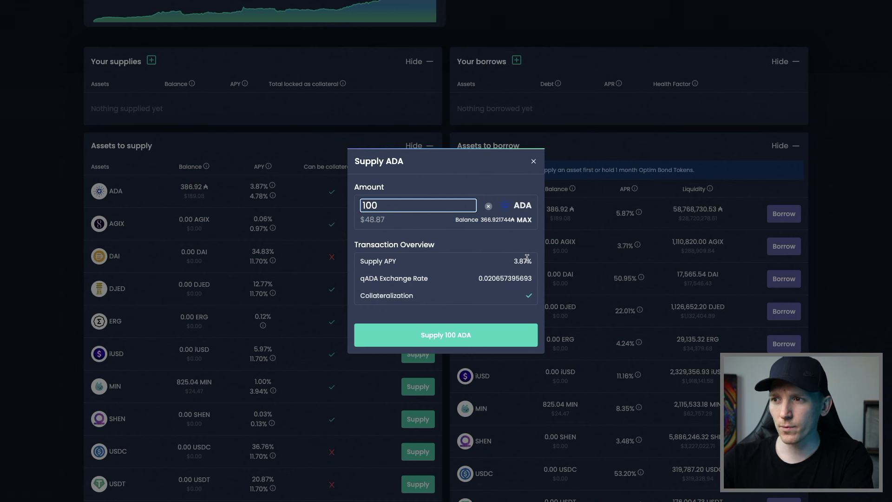
left_click(451, 340)
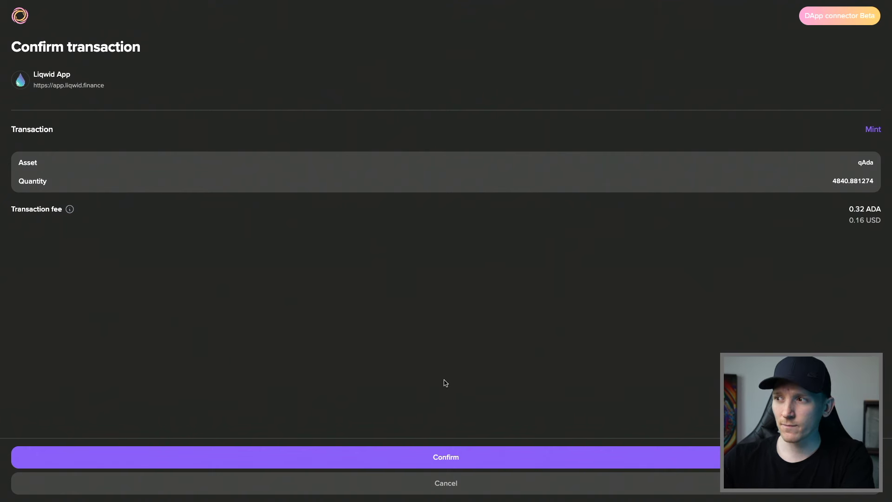
Step: Confirm the Liqwid supply transaction in Lace with the wallet password and close the signing window
left_click(452, 459)
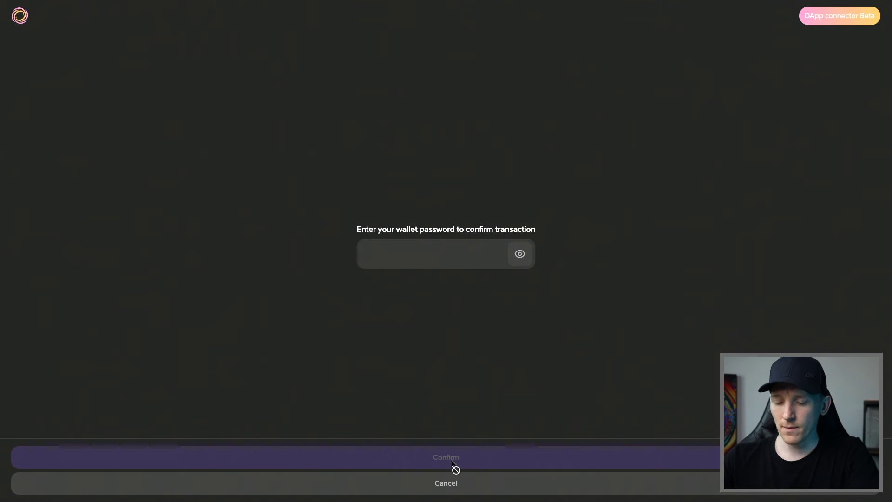
key("ctrl+v")
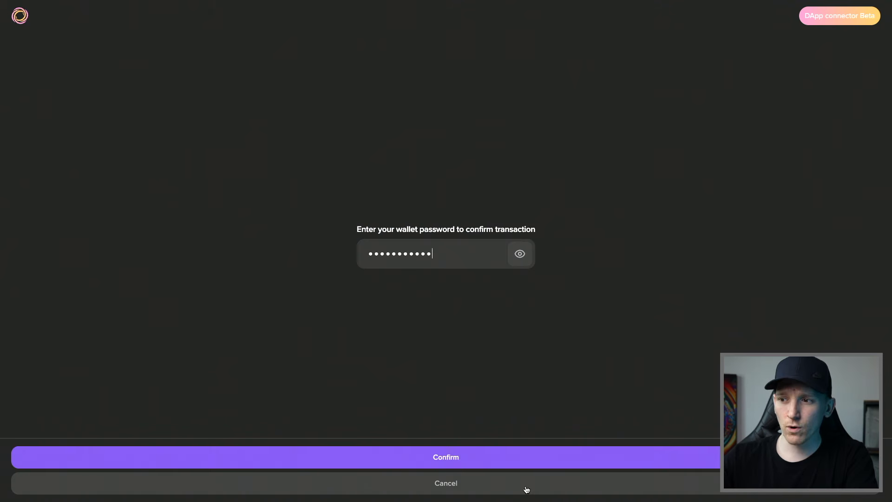
left_click(468, 457)
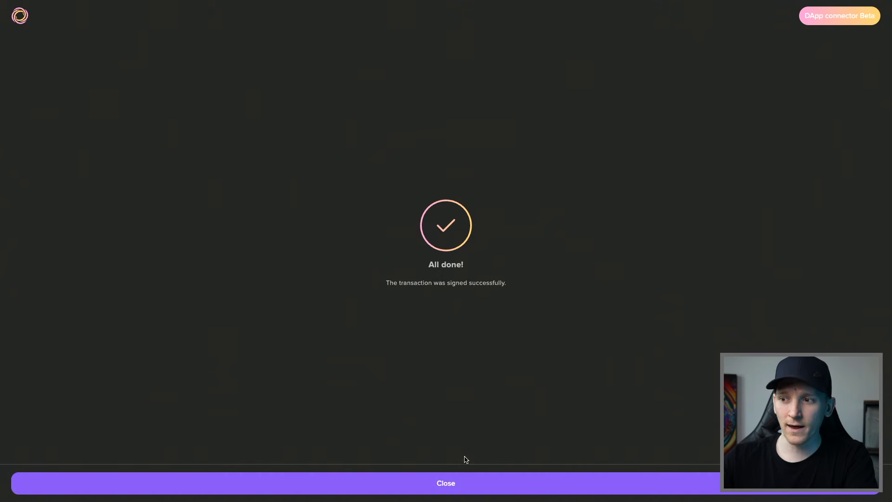
left_click(427, 480)
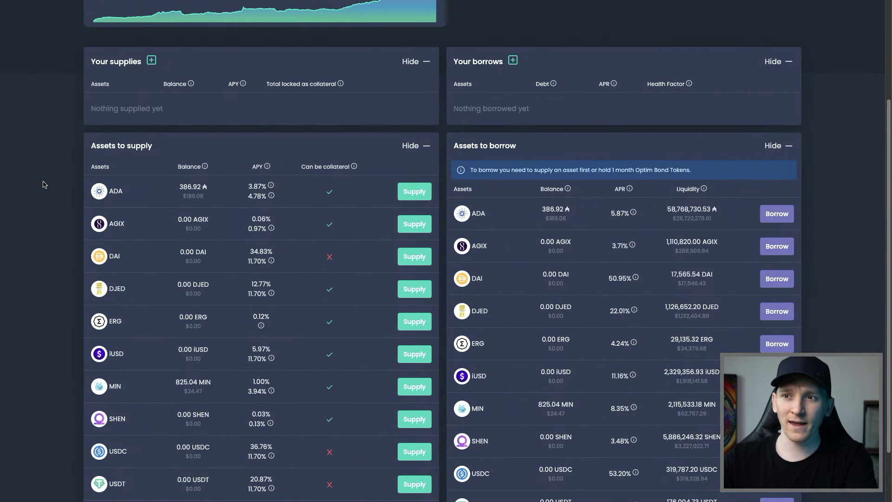